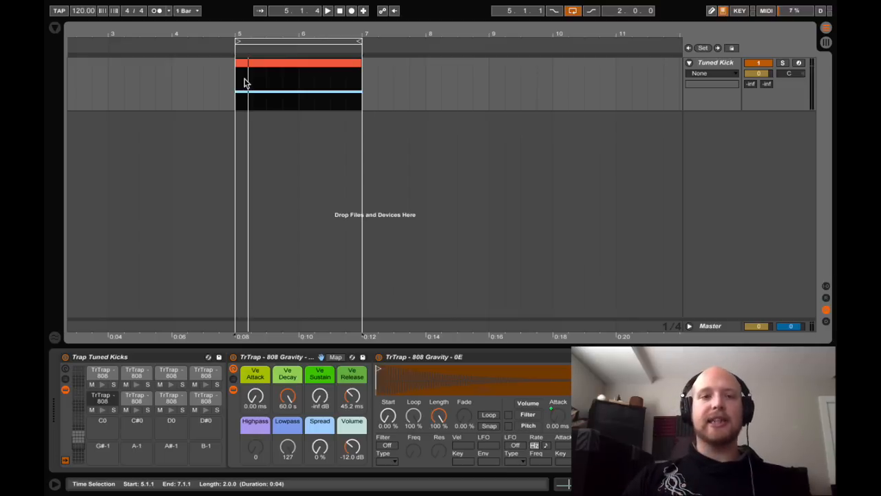
- Examine the note in the Tuned Kick clip and play the two-bar loop to hear the kick on its own
drag(222, 34, 222, 42)
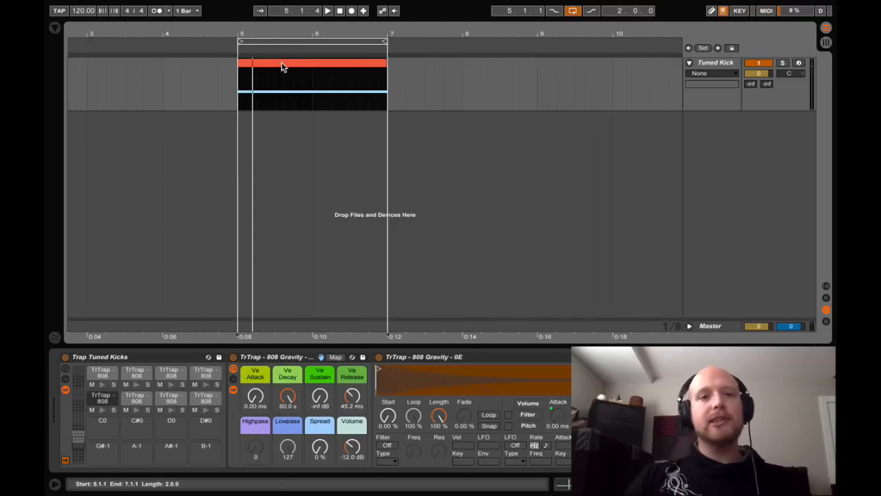
double_click(282, 62)
drag(429, 363, 408, 443)
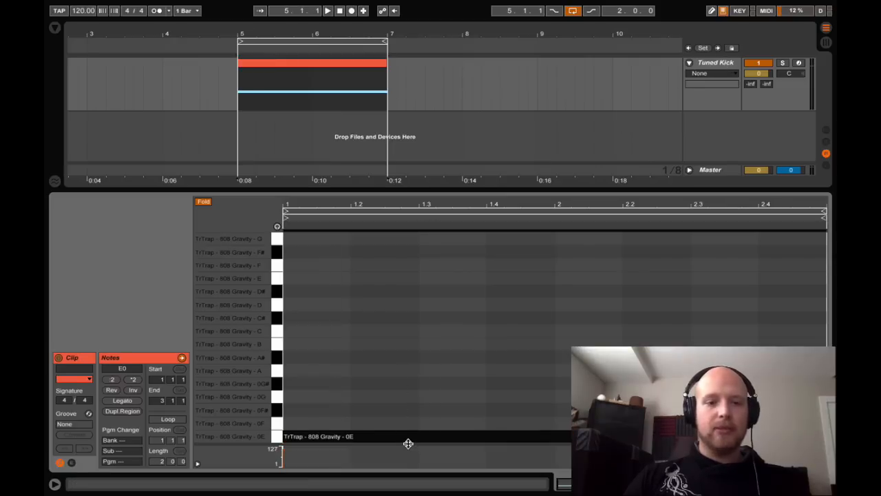
double_click(715, 64)
click(314, 67)
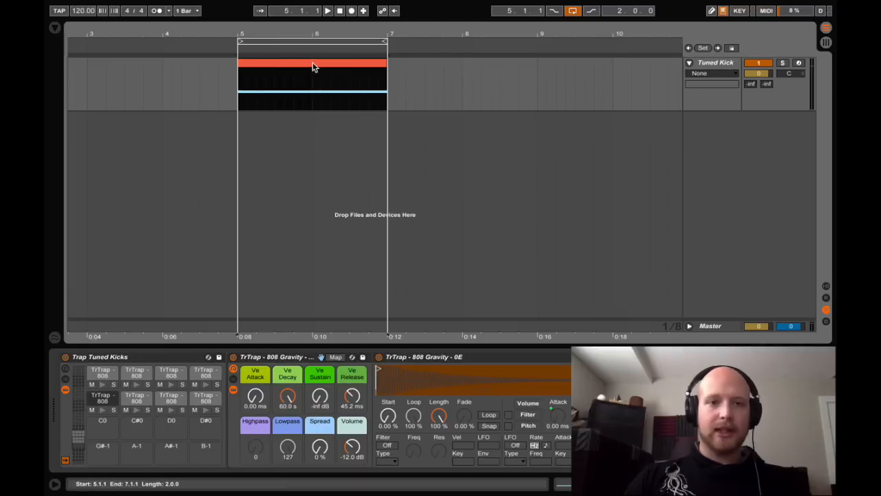
key(space)
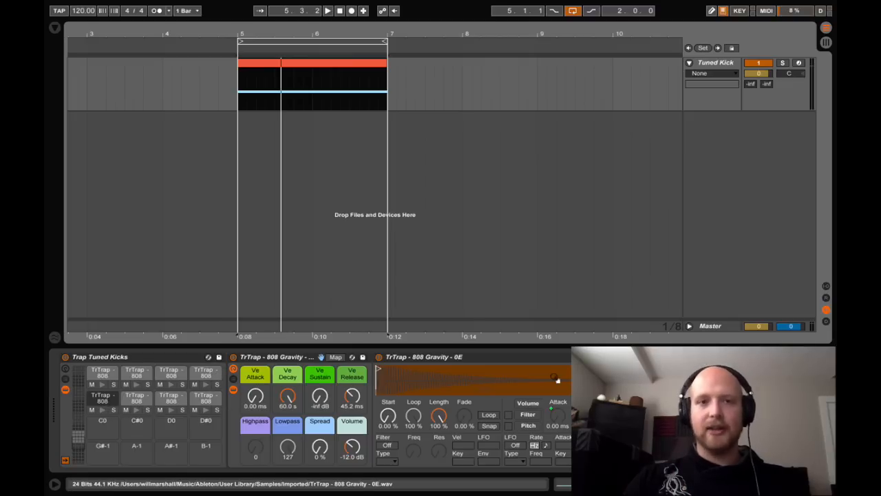
scroll(375, 245, left, 3)
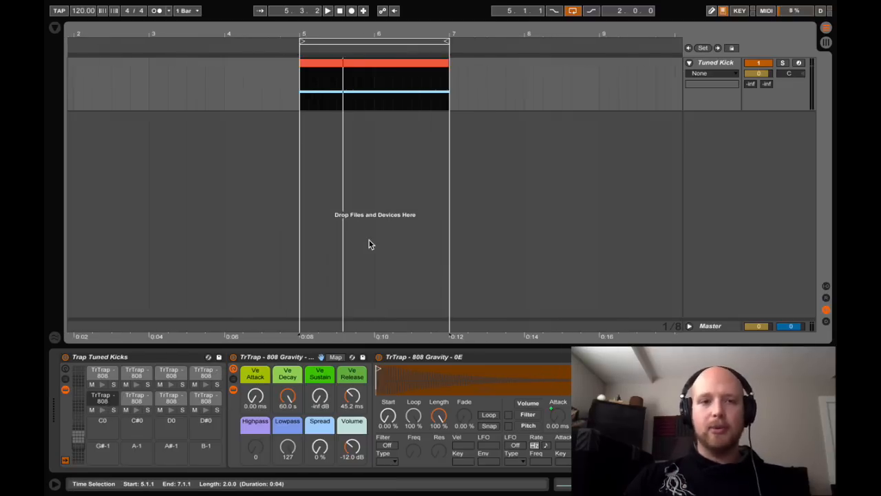
- Insert a new MIDI track below Tuned Kick and name it Sub
click(366, 70)
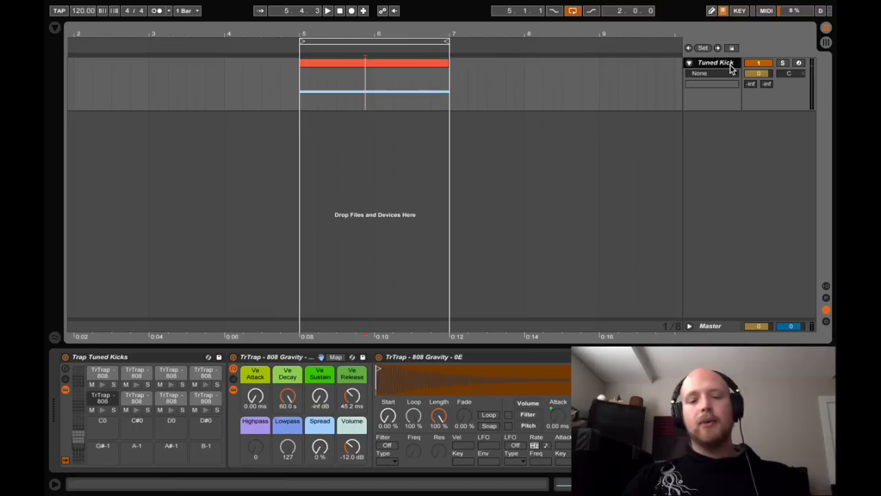
key(super+shift+t)
key(super+r)
text(Sub)
key(Return)
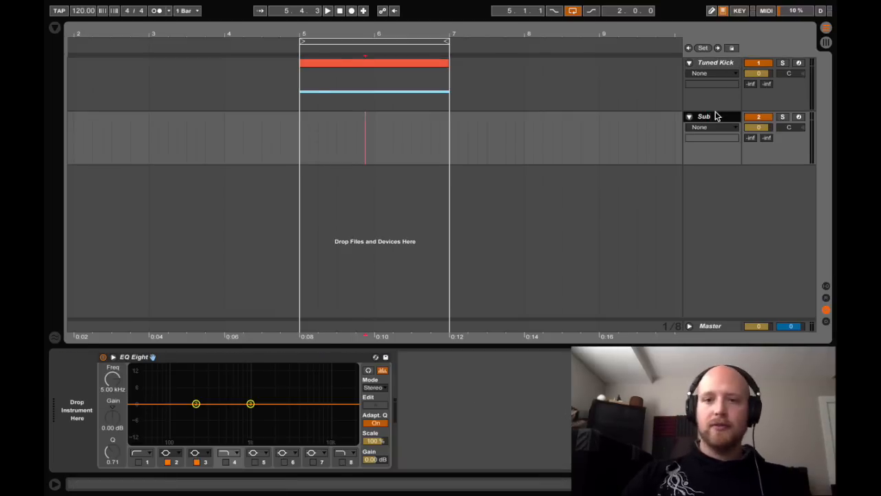
- Load an Operator instrument from the browser onto the Sub track
click(54, 27)
drag(174, 138, 80, 372)
click(54, 27)
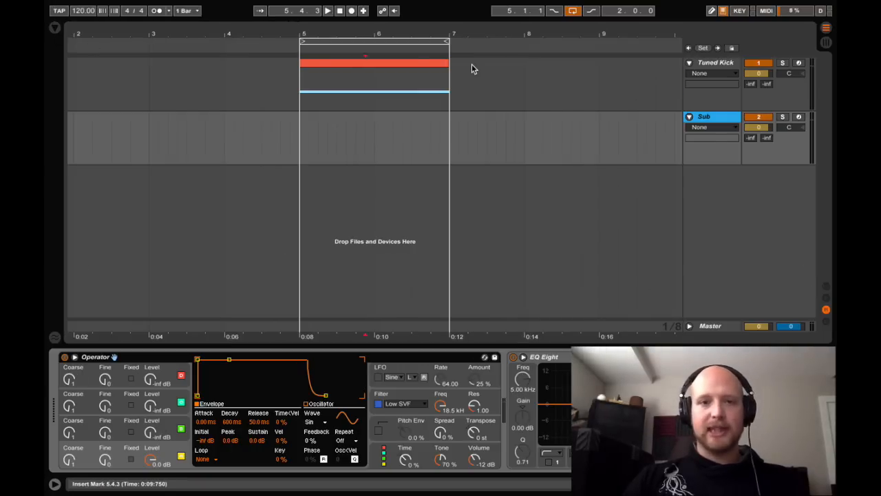
- Copy the two-bar Tuned Kick clip onto the Sub track at bar 5 and play both tracks together
drag(406, 60, 407, 126)
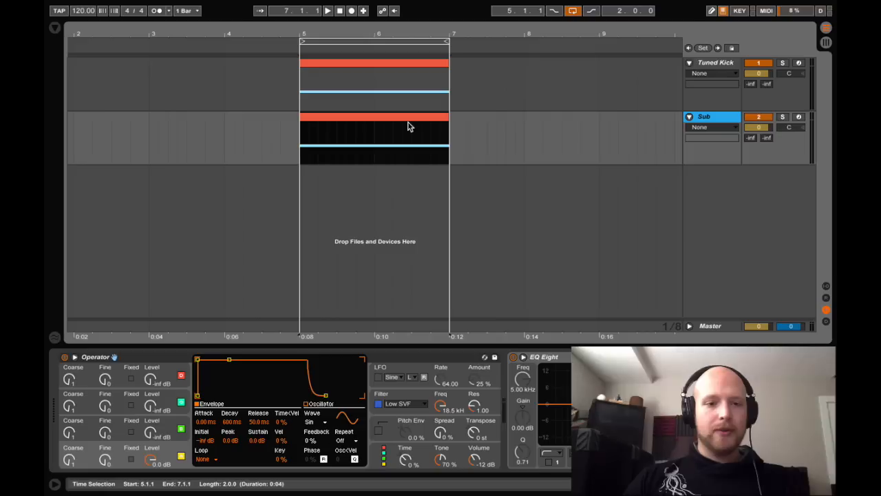
click(400, 125)
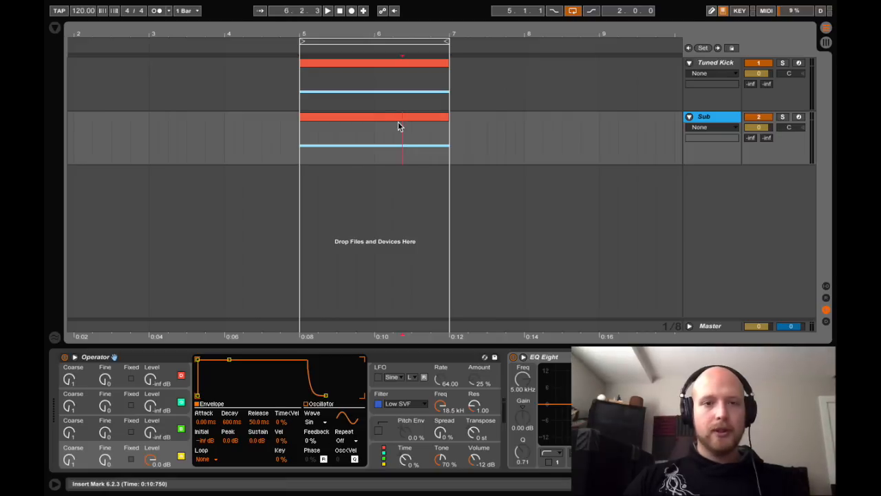
click(329, 119)
key(space)
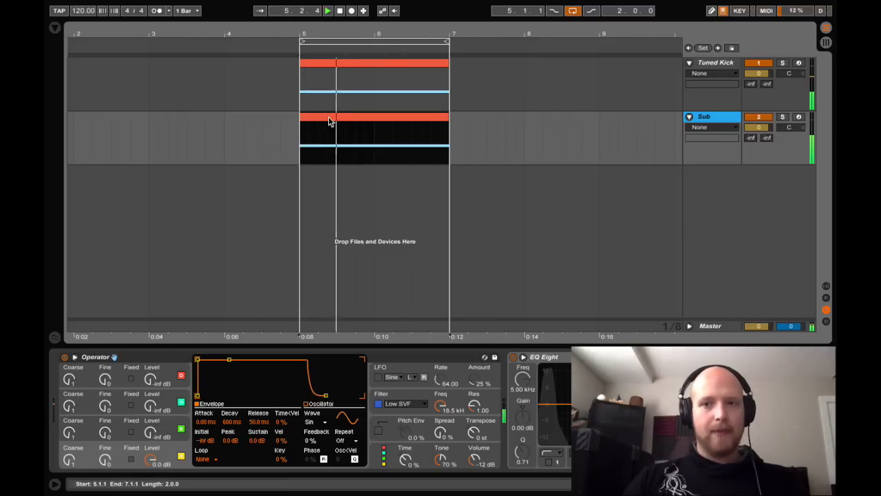
key(space)
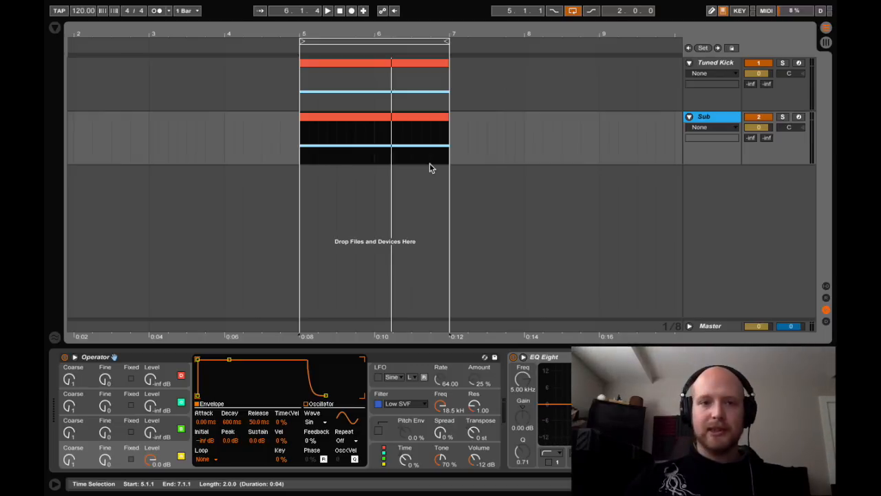
- Freeze the Tuned Kick and Sub tracks and flatten both to audio
click(720, 115)
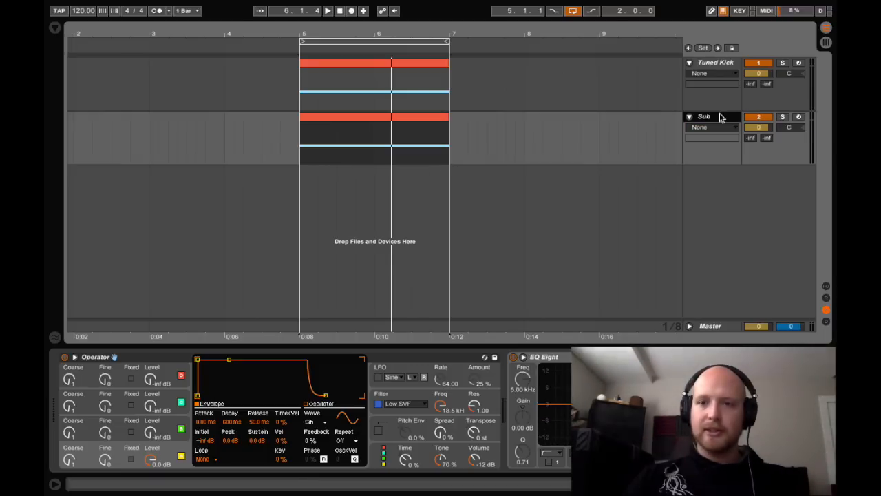
click(715, 66)
right_click(715, 65)
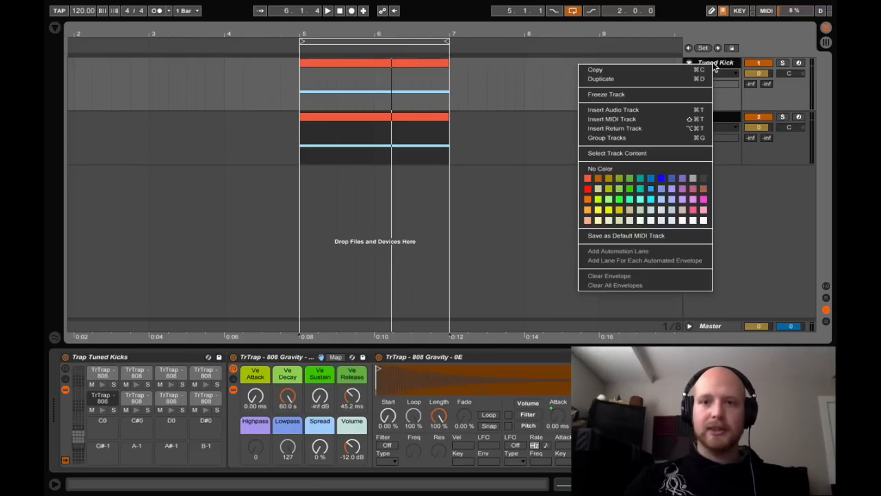
click(671, 97)
right_click(720, 64)
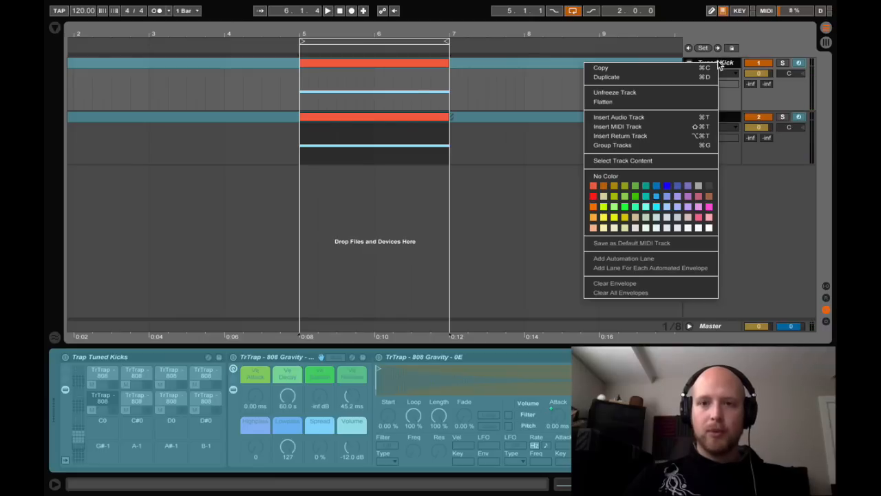
click(673, 102)
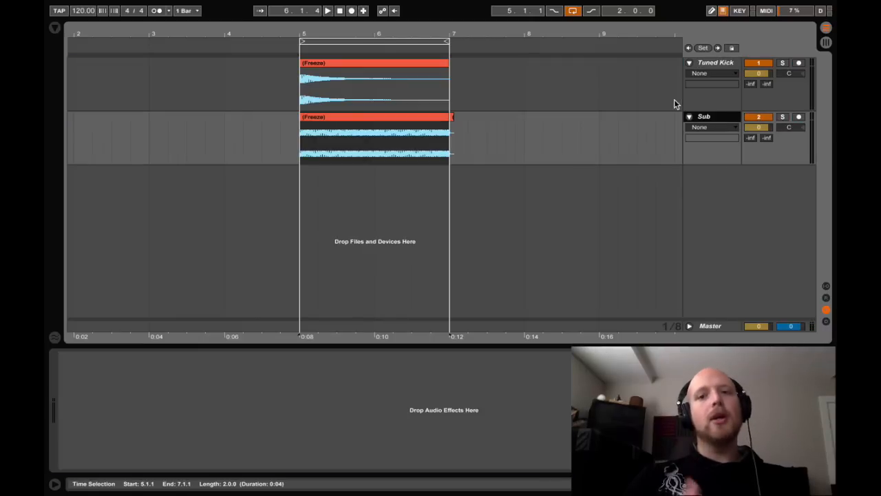
- Enlarge both flattened tracks and examine their waveforms closely from the start of bar 5
drag(304, 33, 301, 150)
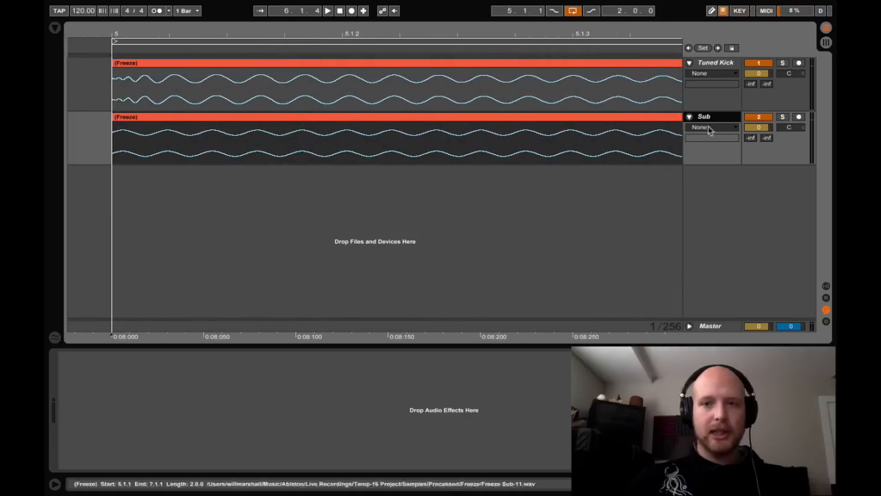
shift+click(729, 61)
drag(709, 164, 709, 230)
drag(448, 35, 448, 51)
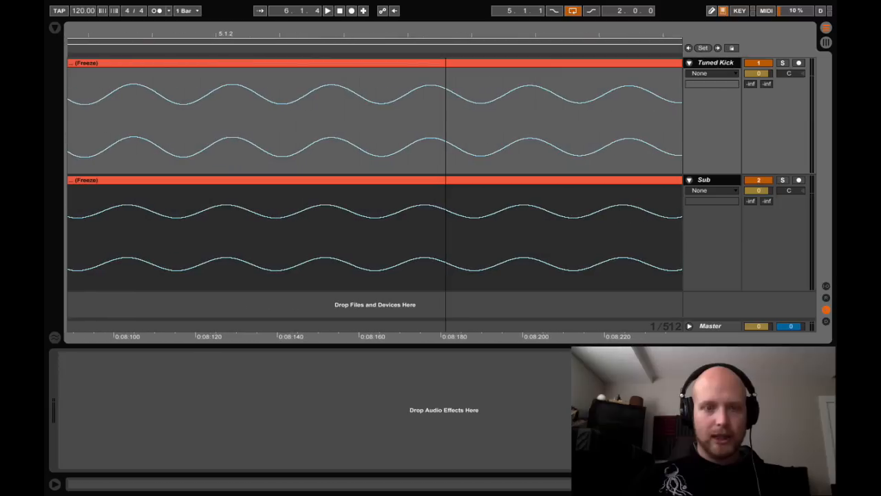
click(434, 222)
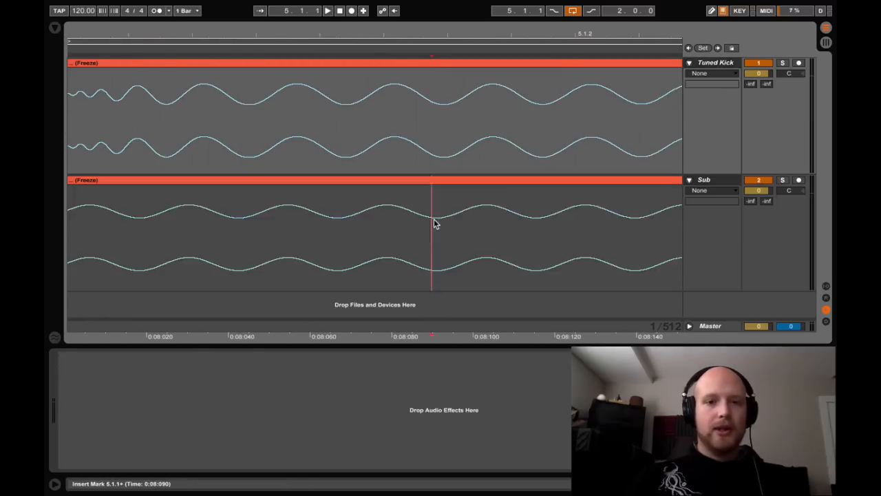
- Compare the peaks of the Sub waveform with those of the Tuned Kick around 8.2 seconds
scroll(434, 220, right, 10)
click(297, 217)
click(400, 213)
click(300, 224)
click(504, 220)
click(614, 219)
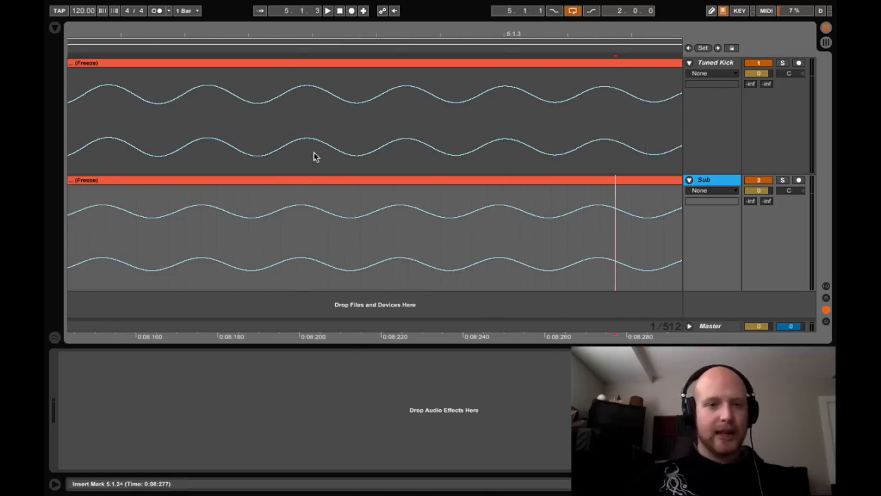
click(301, 199)
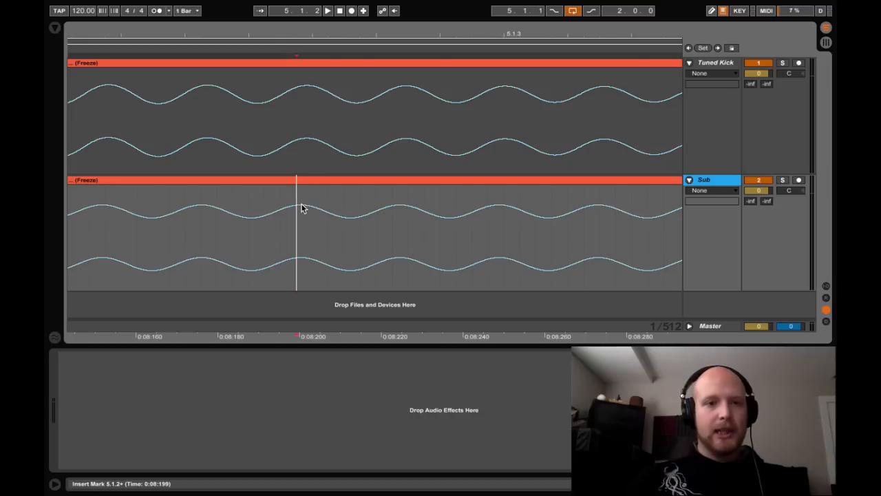
click(307, 137)
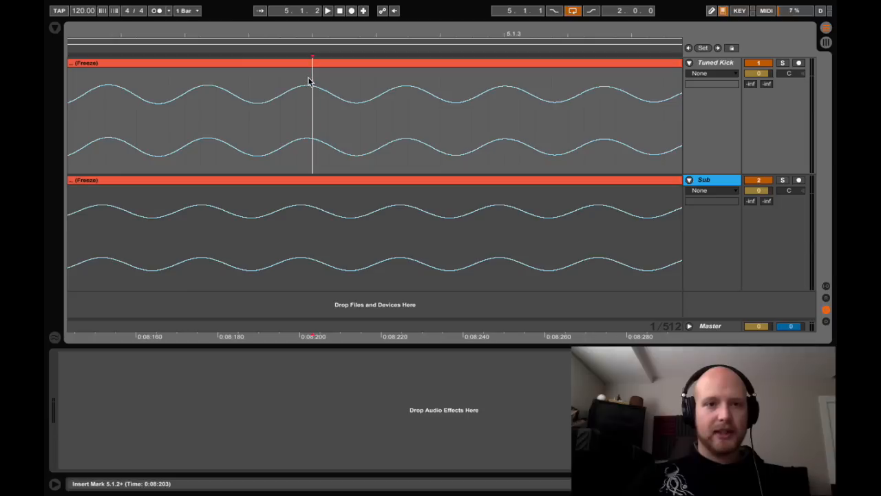
click(296, 211)
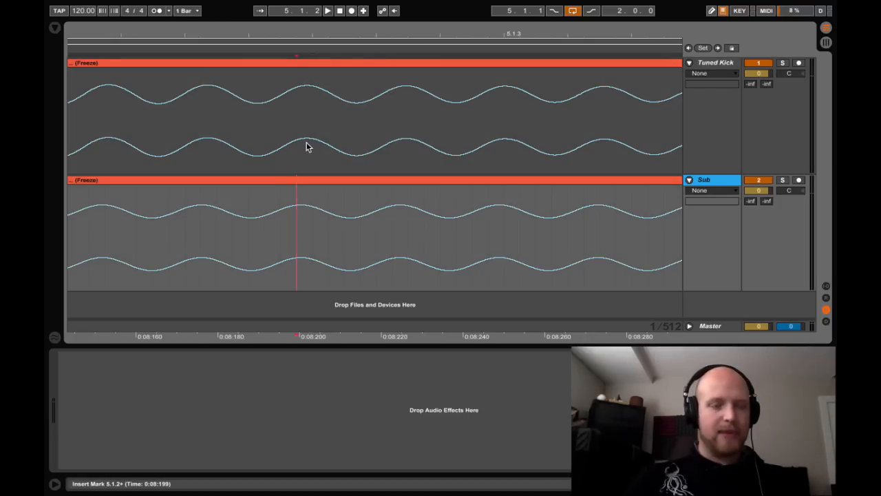
- Undo the track resizing, flattening and freezing to restore the MIDI clips and instruments
scroll(307, 147, left, 3)
drag(390, 41, 383, 32)
key(ctrl+z)
key(ctrl+z)
key(ctrl+shift+z)
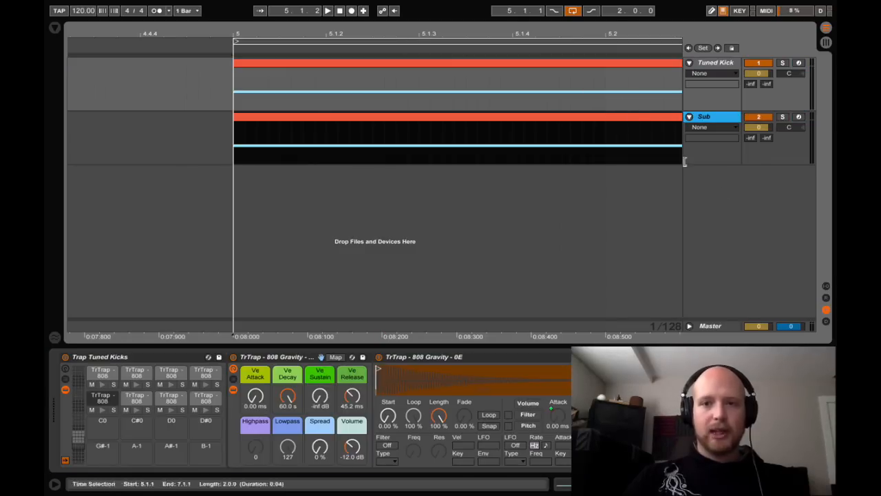
- Vary the Oscillator A phase in the Sub track's Operator to see how the waveform's starting point shifts
click(719, 122)
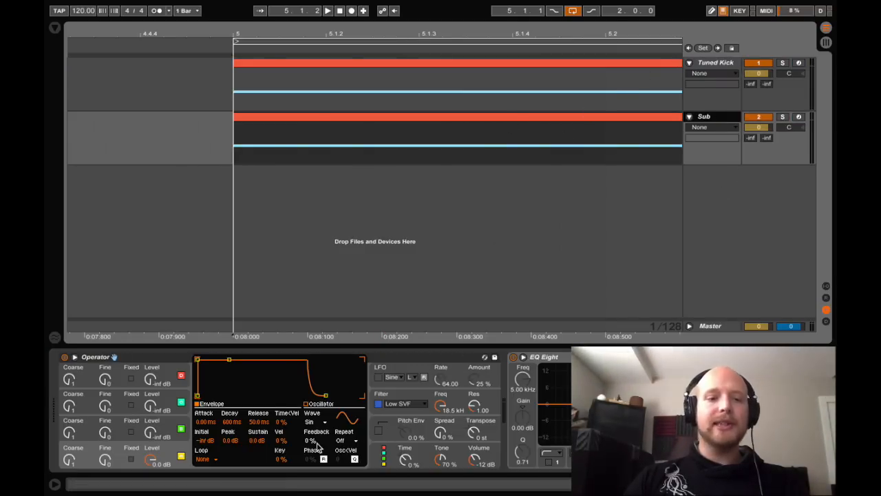
drag(314, 460, 308, 491)
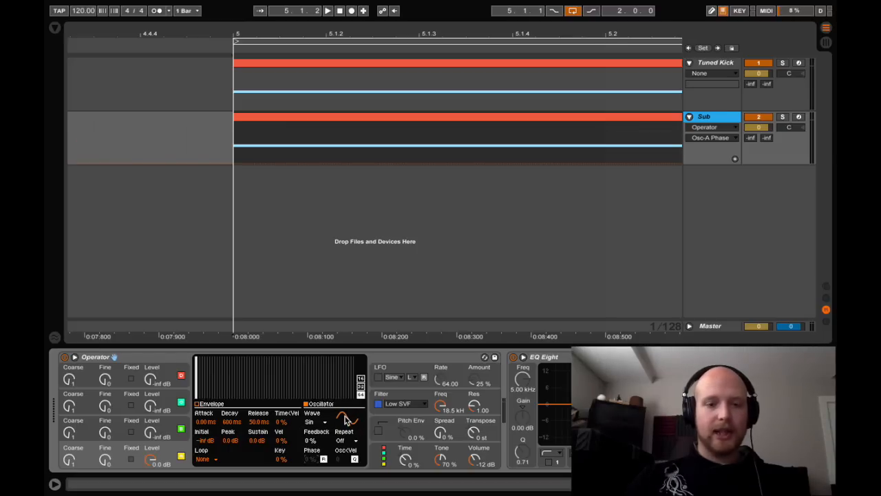
mouse_move(309, 460)
mouse_down()
mouse_move(310, 445)
mouse_move(309, 461)
mouse_up()
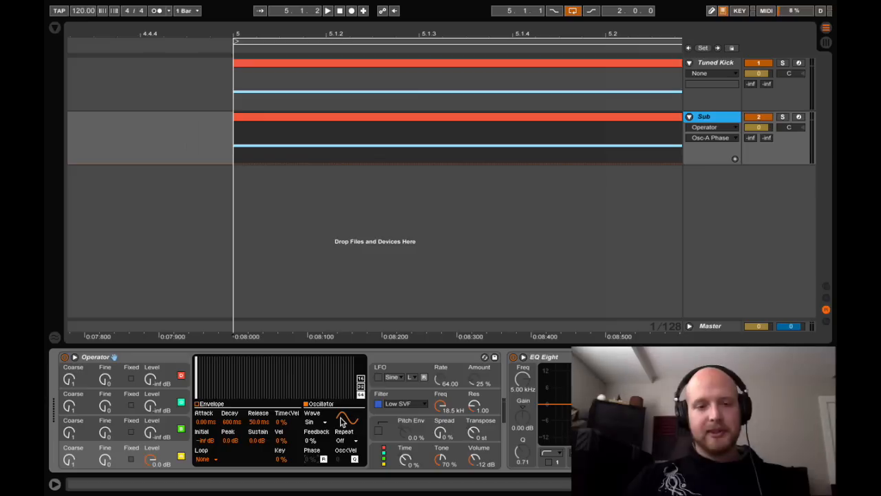
drag(309, 459, 313, 482)
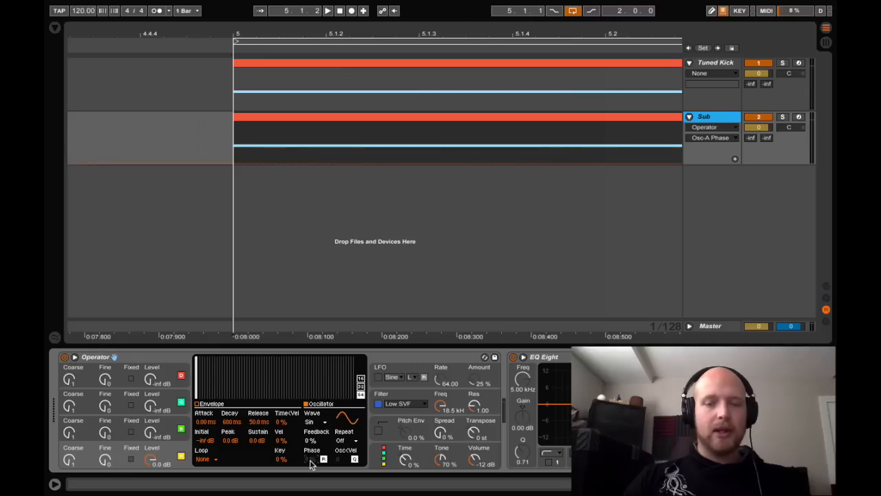
- Loop the one bar from 5.1.1 and play both tracks while adjusting the Sub's Oscillator A phase by ear
click(294, 121)
key(z)
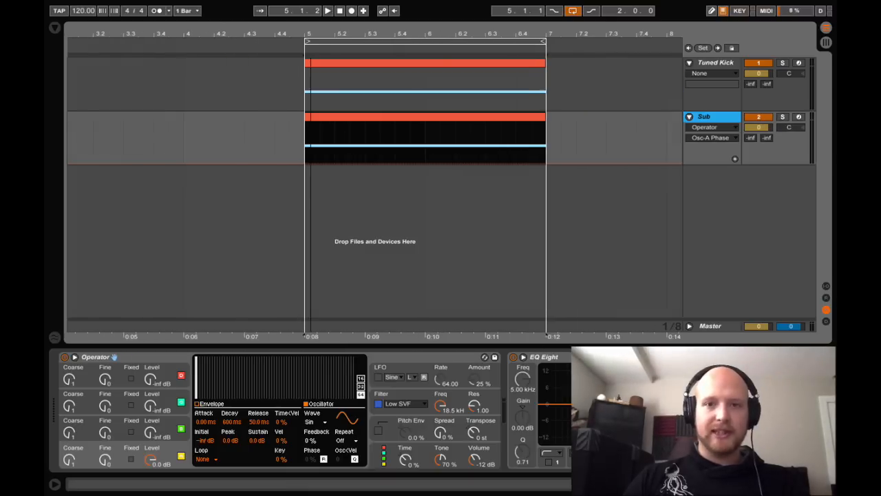
drag(425, 150, 308, 139)
key(space)
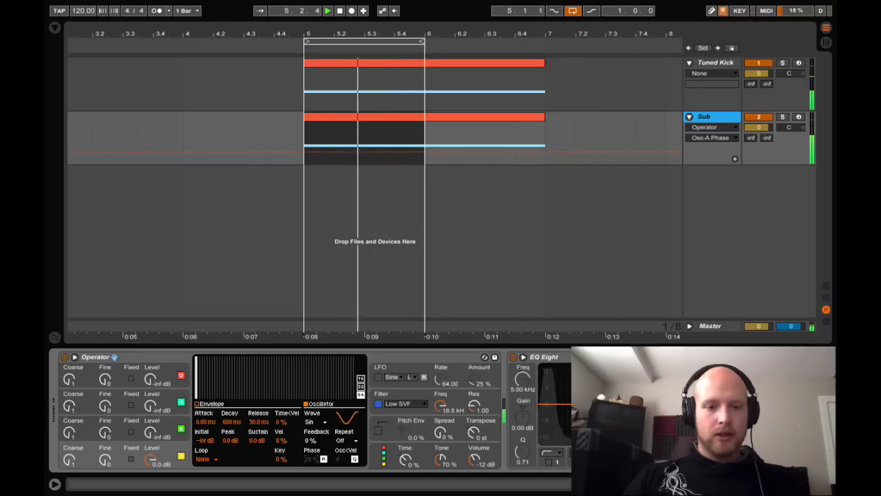
key(space)
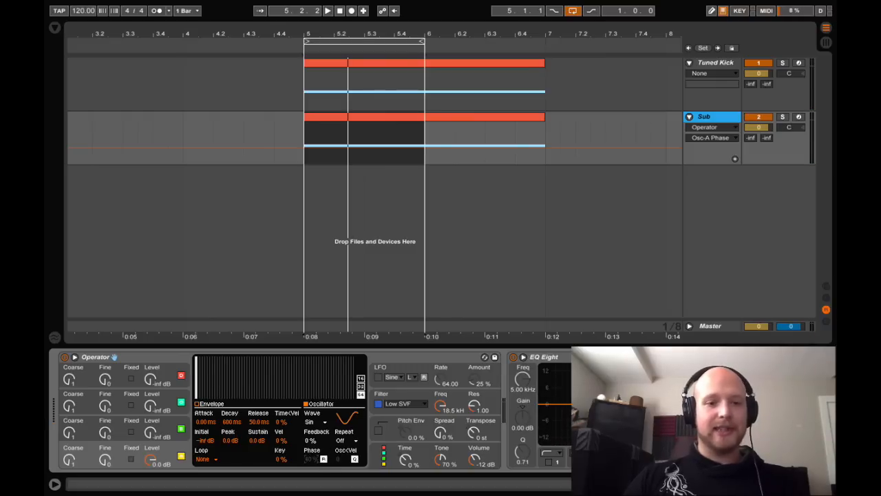
key(space)
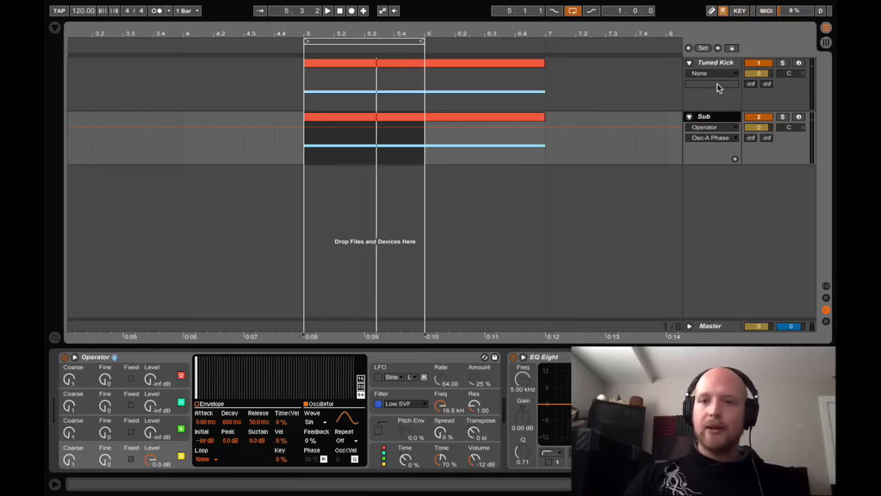
- Freeze and flatten the Tuned Kick and Sub tracks again with the adjusted oscillator phase, keeping both tracks selected
click(714, 65)
right_click(714, 67)
click(689, 95)
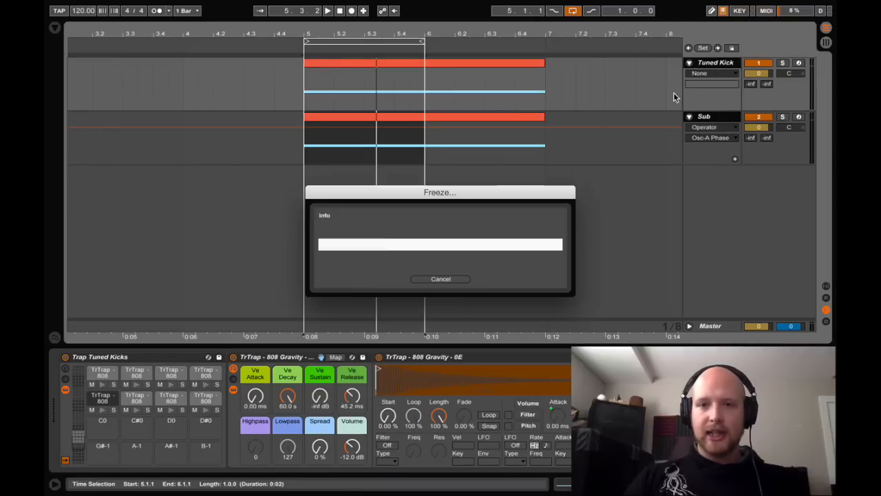
right_click(719, 63)
click(654, 104)
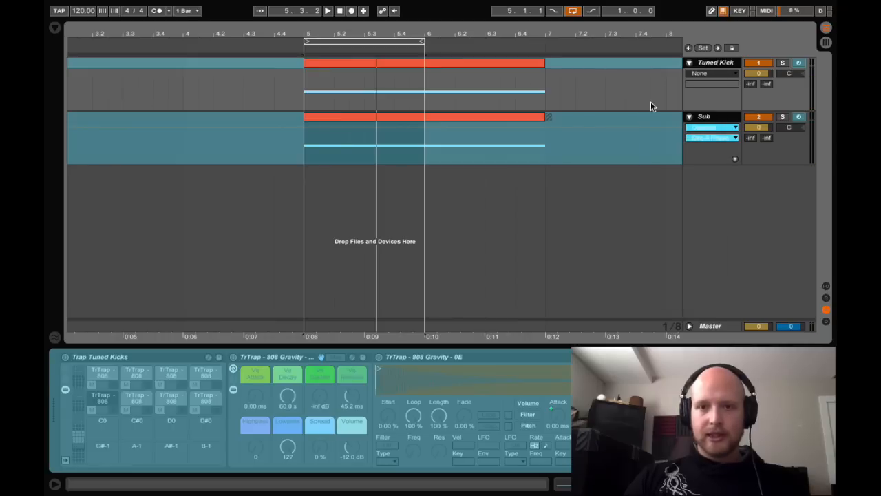
shift+click(711, 67)
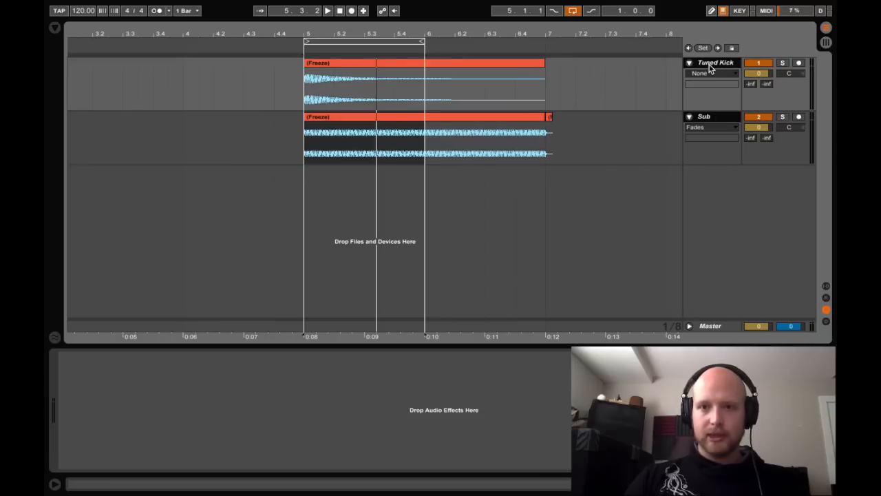
- Enlarge the Tuned Kick track and compare where its waveform peaks fall against the Sub's around 5.1.2
drag(706, 164, 697, 284)
mouse_move(311, 37)
mouse_down()
mouse_move(315, 58)
mouse_move(330, 41)
mouse_move(320, 112)
mouse_up()
click(299, 130)
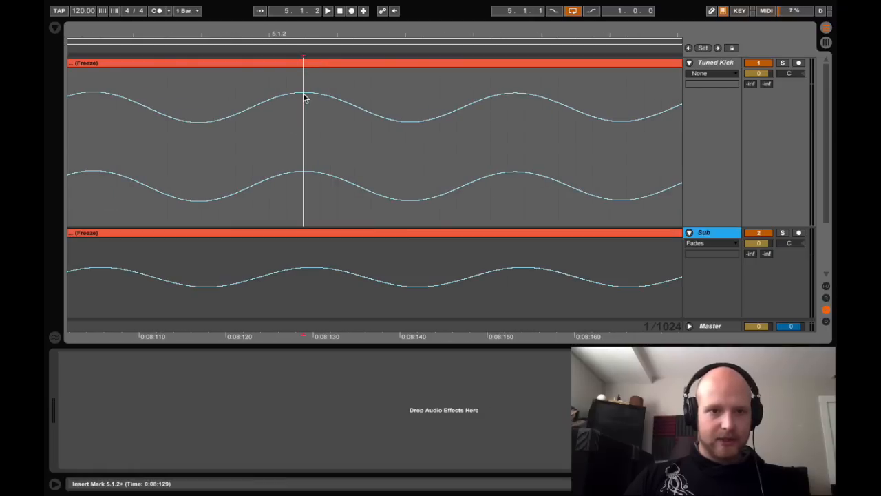
click(314, 258)
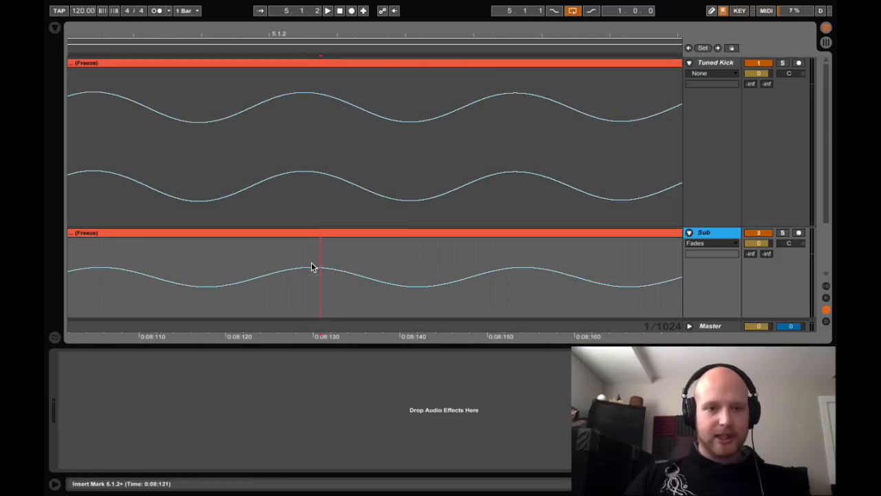
click(304, 91)
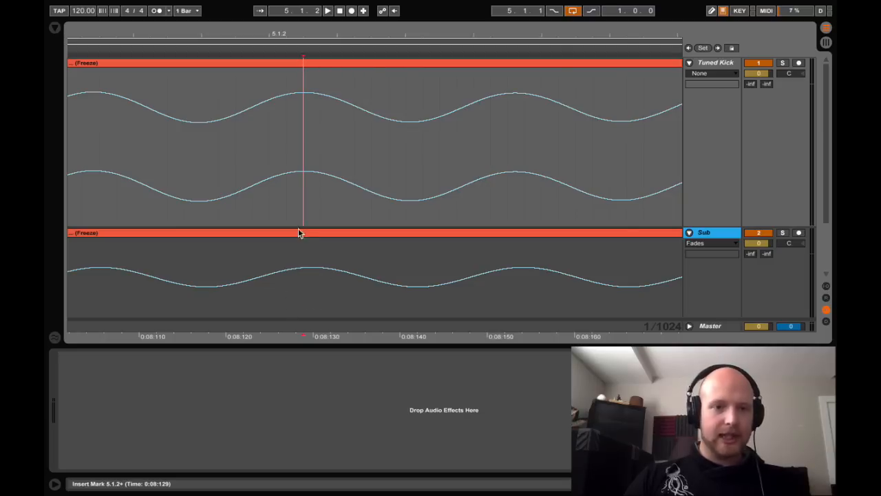
drag(318, 35, 314, 33)
scroll(383, 109, right, 4)
drag(486, 34, 485, 87)
mouse_move(404, 33)
mouse_down()
mouse_move(406, 21)
mouse_move(408, 34)
mouse_up()
click(374, 69)
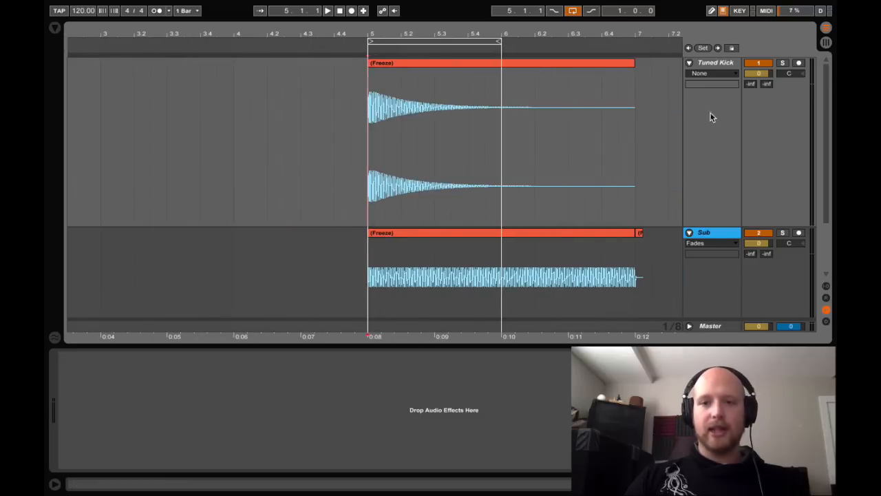
- Undo the track resizing, flattening and freezing so both tracks are MIDI again
key(ctrl+z)
key(ctrl+z)
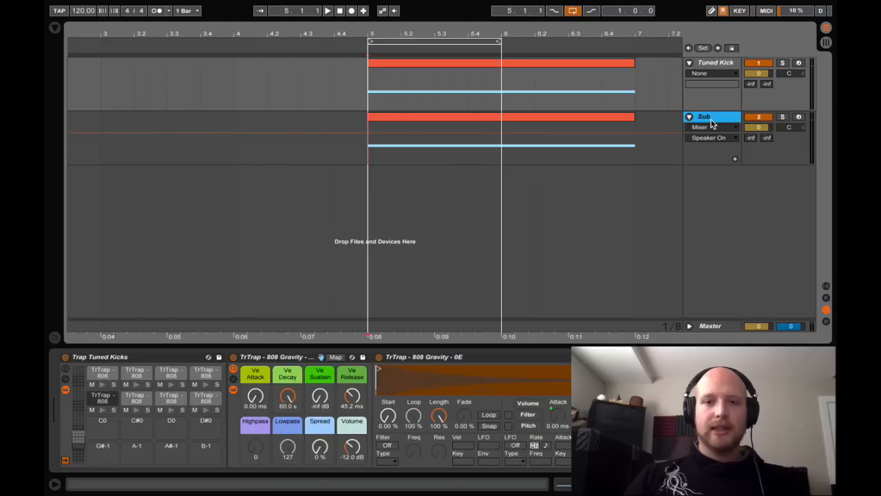
key(ctrl+z)
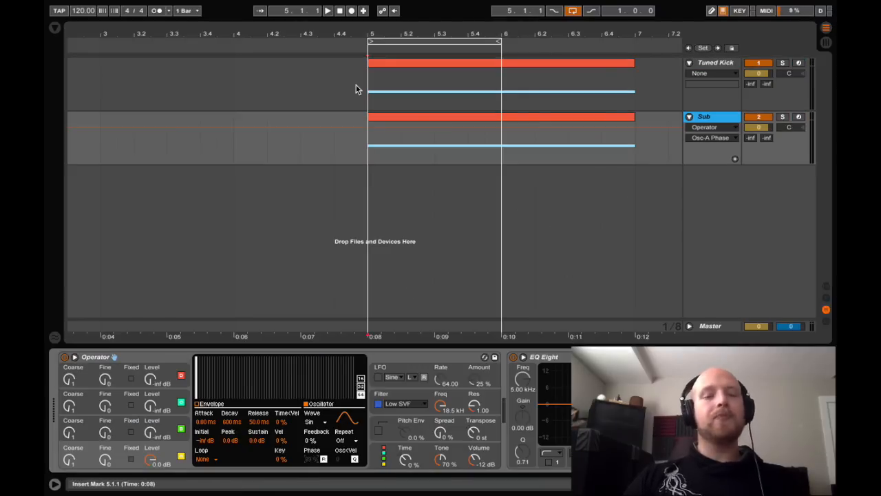
scroll(355, 90, right, 2)
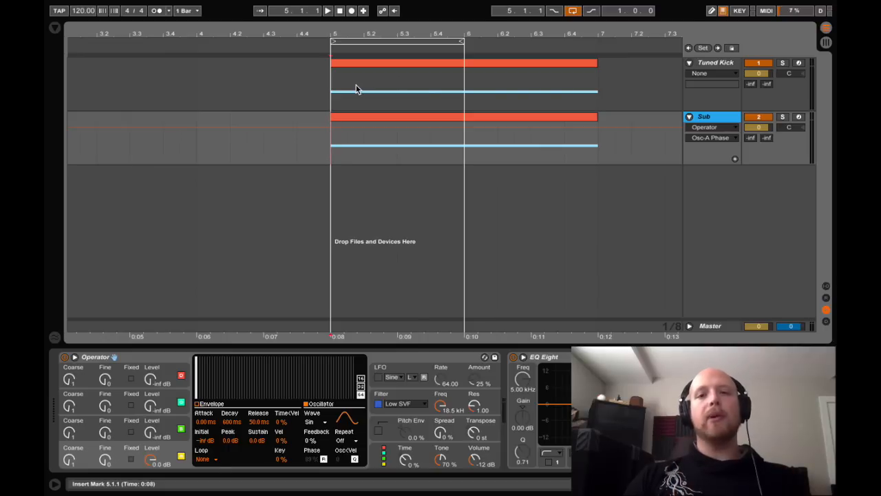
- Turn off the arrangement loop, and freeze and flatten the Tuned Kick and Sub tracks together
click(702, 63)
click(715, 117)
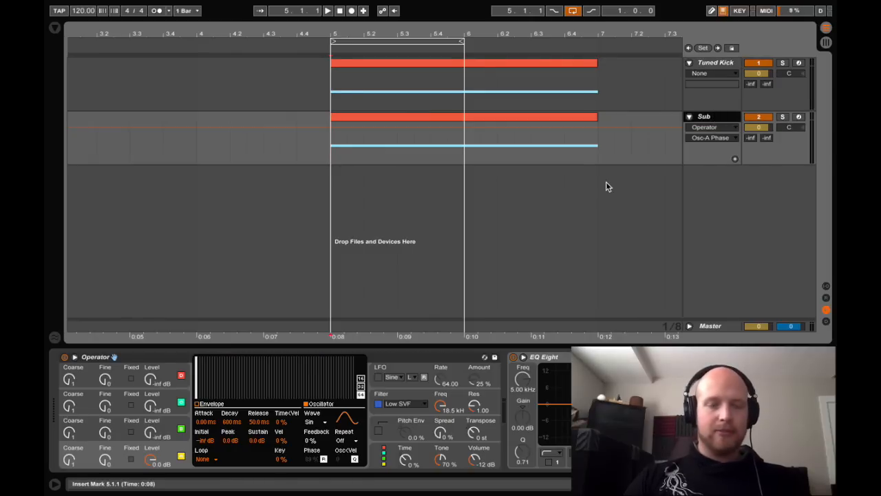
click(572, 11)
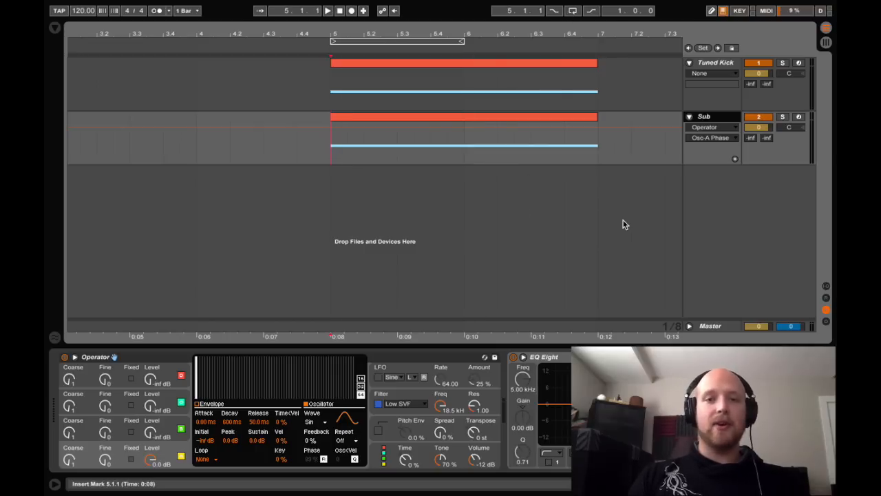
click(707, 60)
right_click(716, 116)
click(672, 144)
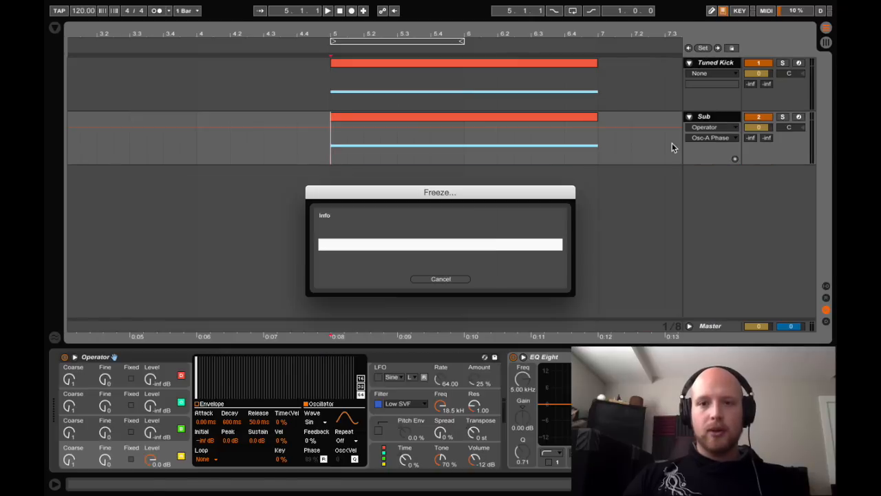
right_click(706, 117)
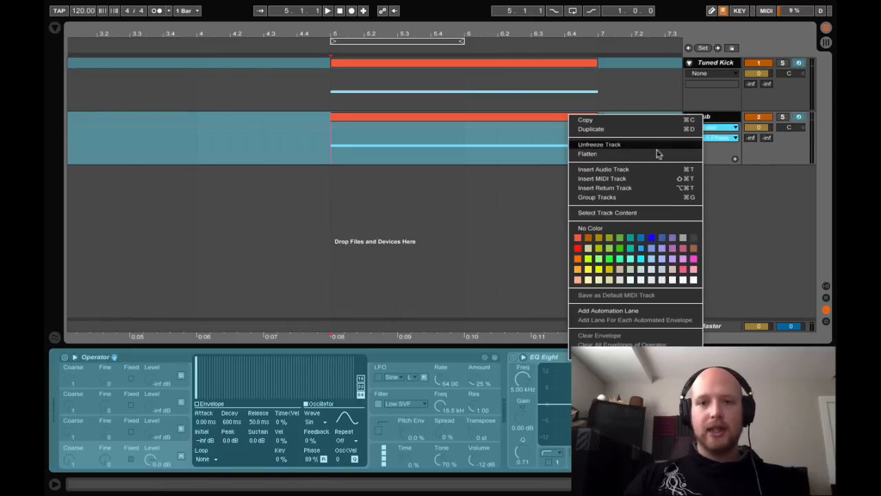
click(645, 154)
- Insert two MIDI tracks below the flattened audio tracks and rename them Kick and Sub
drag(402, 31, 401, 55)
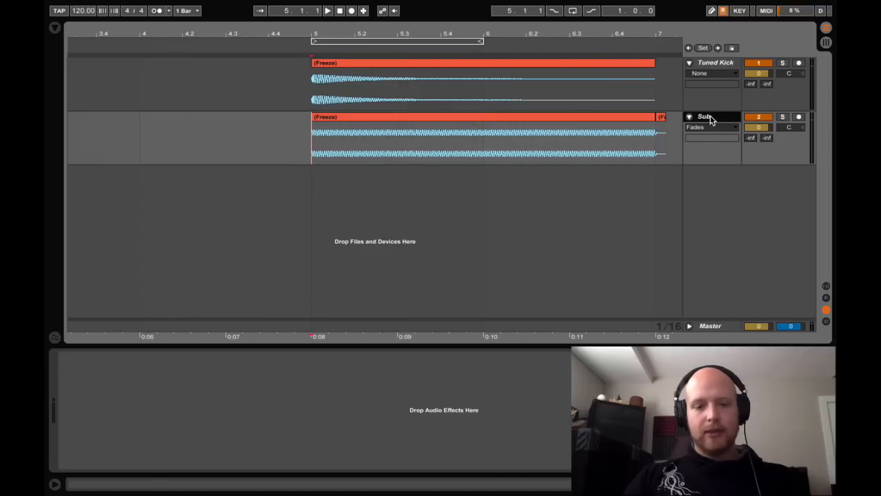
key(ctrl+shift+t)
key(ctrl+shift+t)
click(716, 173)
key(ctrl+r)
text(Kick)
click(711, 226)
key(ctrl+r)
text(Sub)
key(Return)
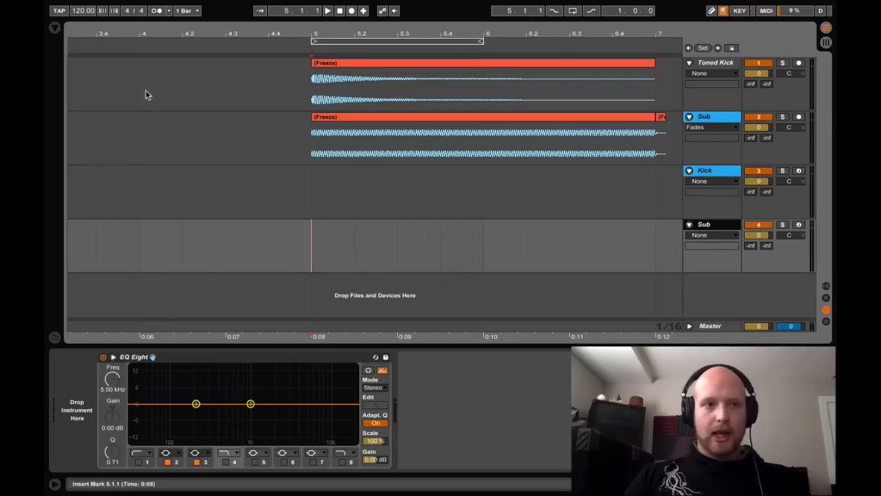
- Show the browser and load a Sampler instrument onto both the new Kick and Sub MIDI tracks
click(55, 28)
click(173, 150)
drag(833, 228, 708, 173)
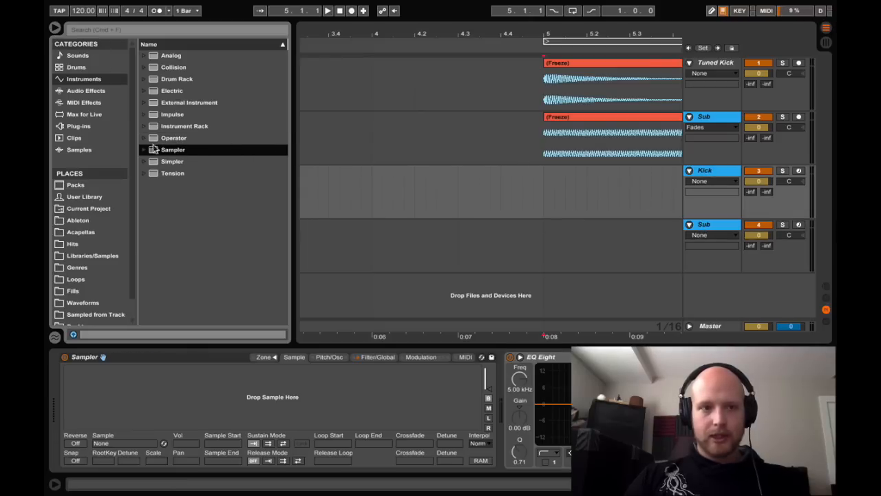
click(712, 227)
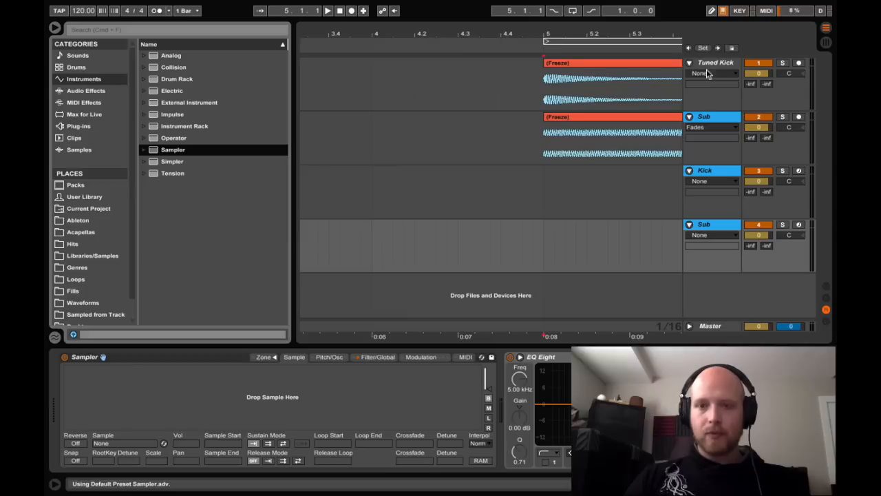
- Load the flattened Tuned Kick and Sub clips into the matching tracks' Samplers and set each root key to E0
click(709, 172)
drag(556, 62, 227, 403)
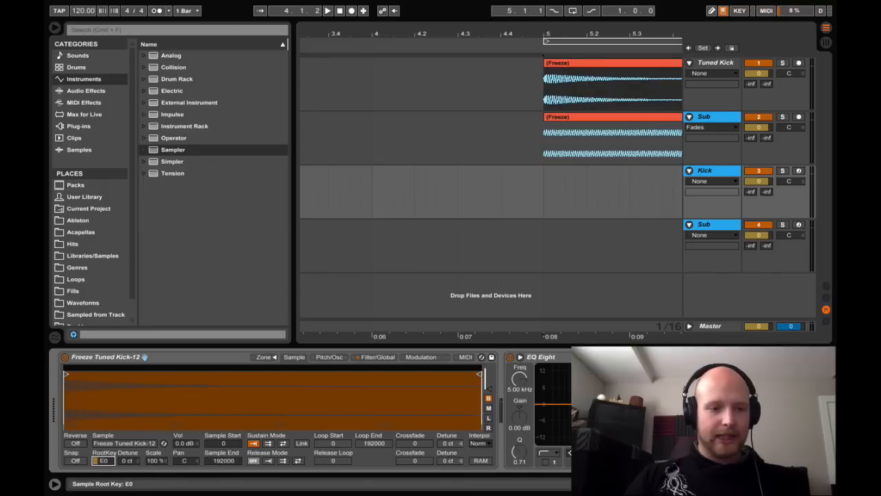
drag(655, 118, 169, 378)
drag(103, 461, 104, 473)
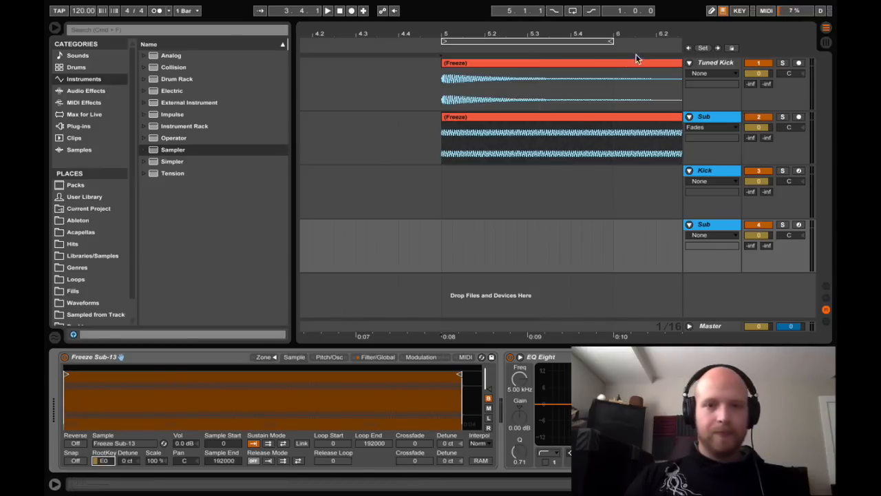
- Try deleting the flattened Tuned Kick and Sub audio tracks and undo the deletion
click(699, 118)
click(723, 63)
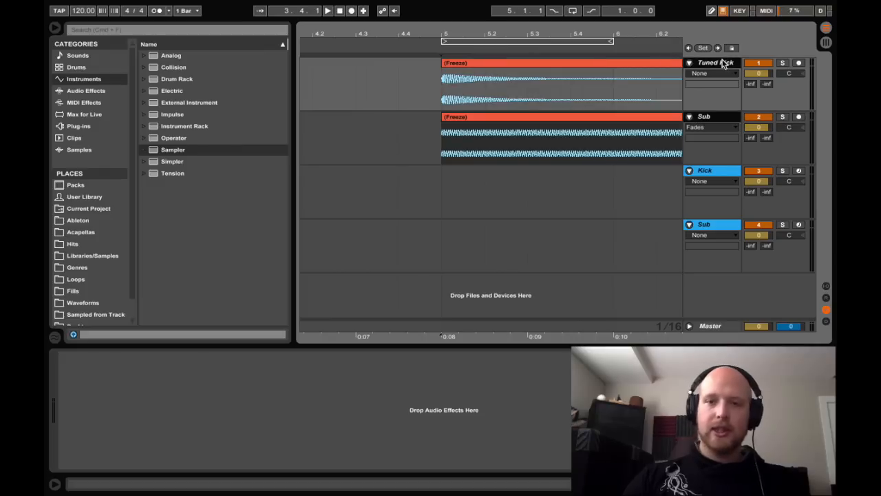
key(Delete)
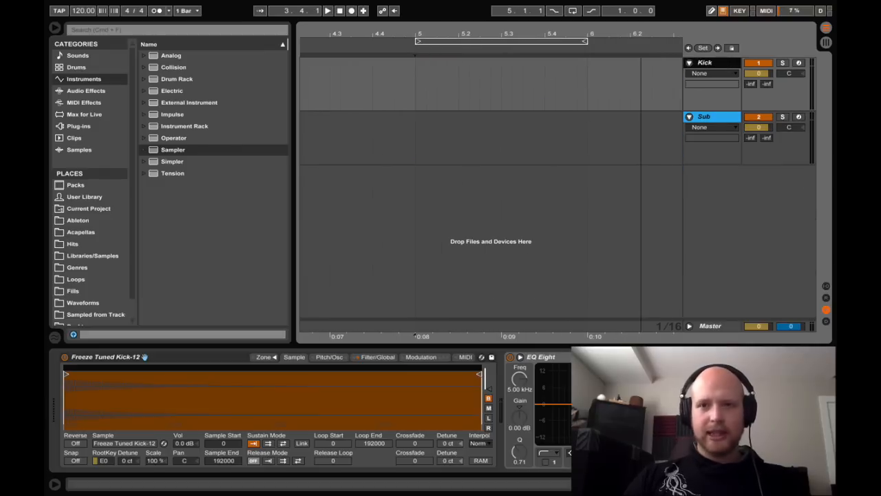
key(super+z)
- Fold the flattened Tuned Kick and Sub audio tracks and select the new Kick and Sub tracks to show their Samplers
click(703, 65)
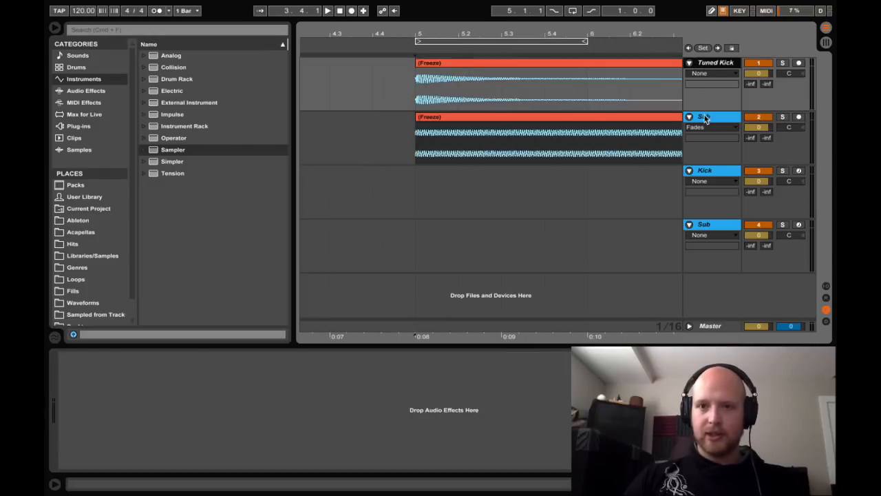
click(690, 117)
click(706, 88)
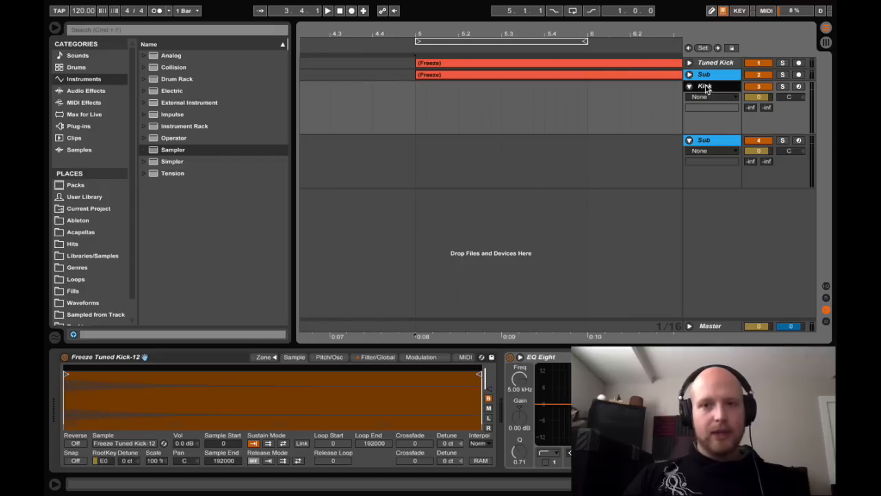
click(702, 140)
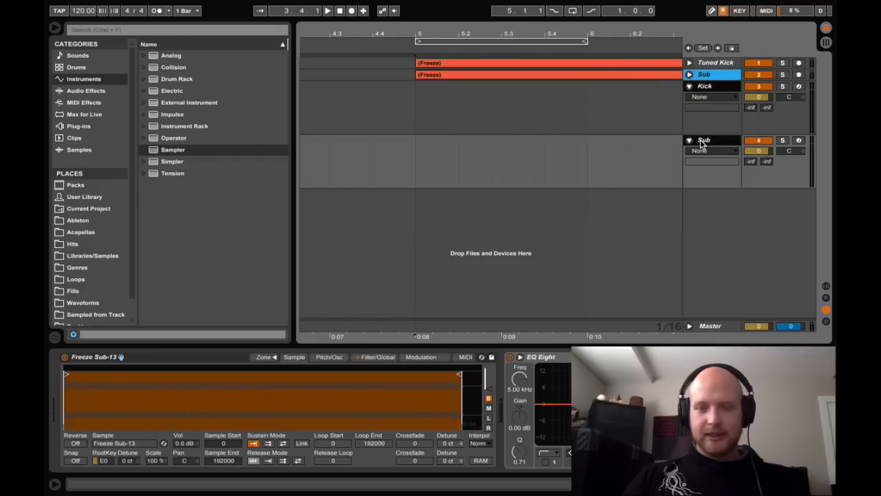
- Create a one-bar MIDI clip at 5.1.1 on the new Sub track, open it and loop that bar
drag(465, 103, 414, 163)
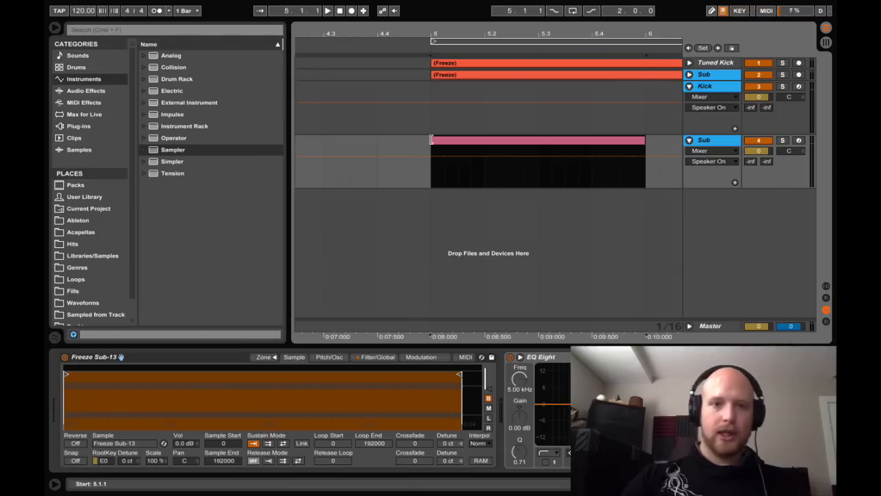
scroll(431, 139, right, 2)
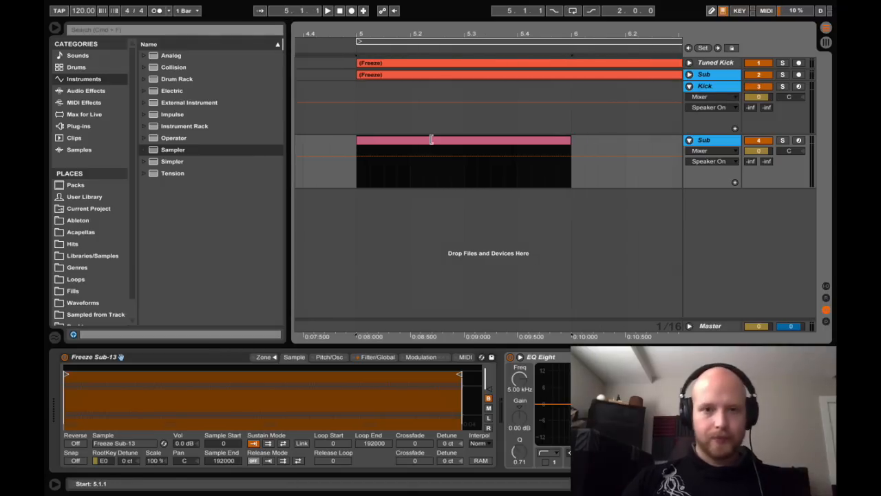
double_click(421, 143)
key(ctrl+l)
- Draw a one-beat E0 note at the start of the Sub clip
scroll(241, 377, down, 5)
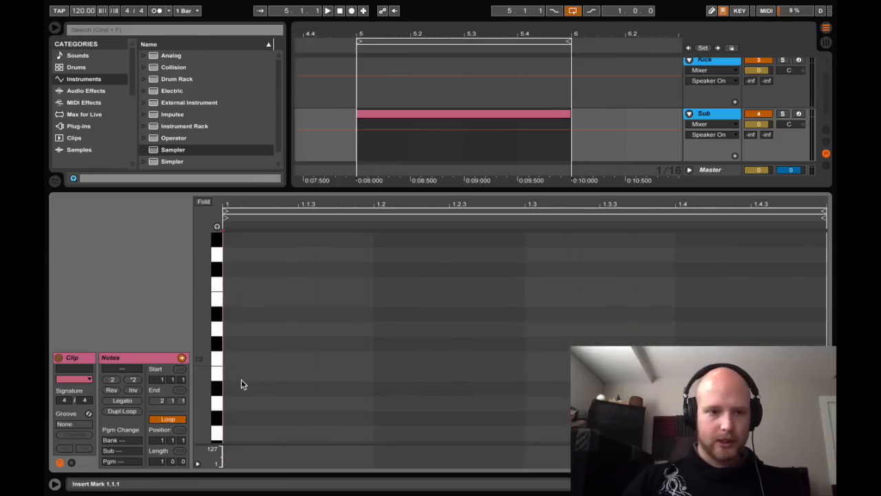
key(b)
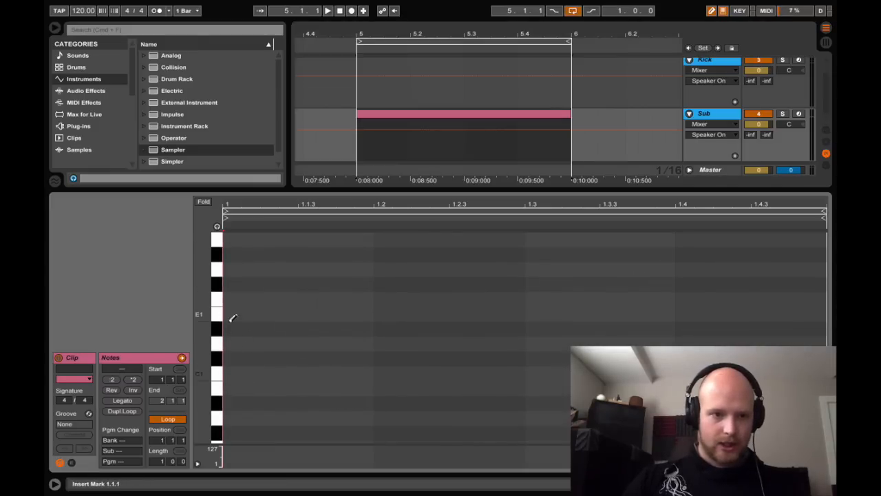
scroll(240, 370, down, 4)
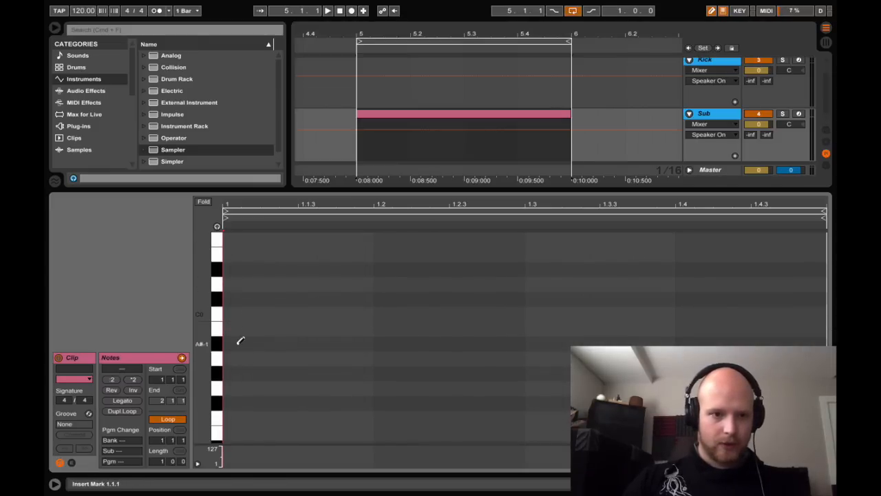
click(230, 254)
drag(357, 263, 373, 264)
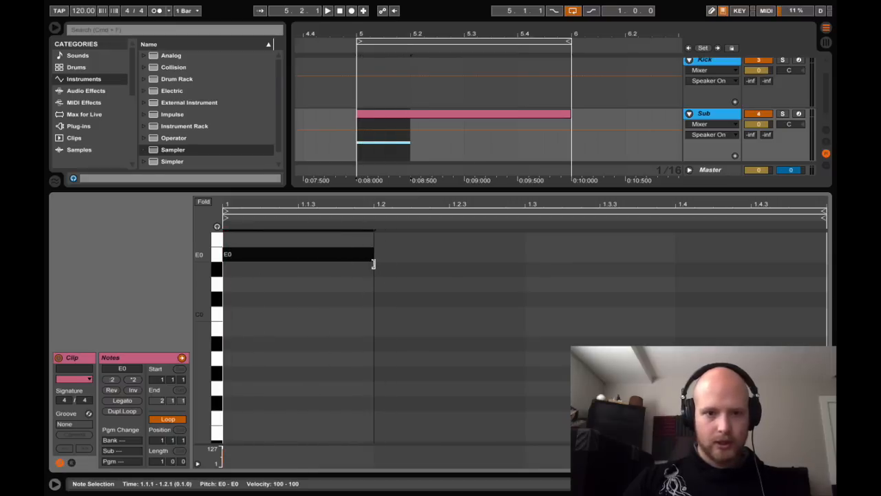
- Duplicate the note across the remaining beats of the Sub clip, transposing the copies to G0, A0 and A#0
key(ctrl+d)
key(Up)
key(Up)
key(Up)
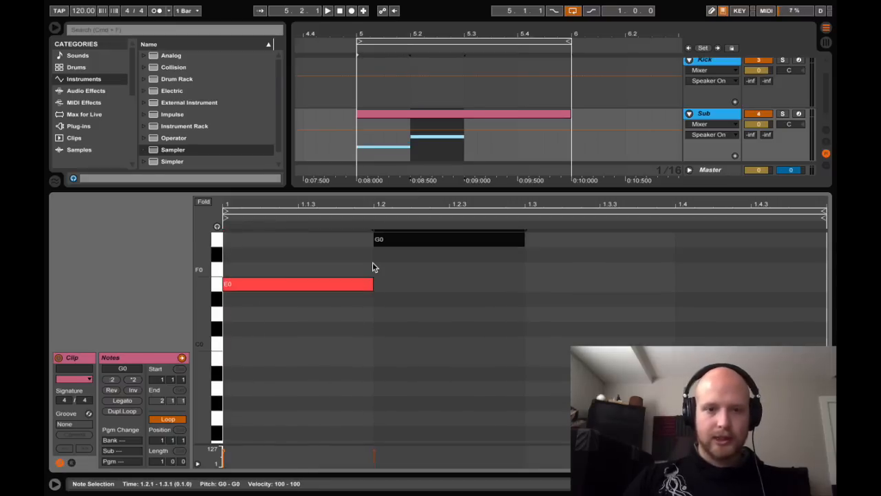
key(ctrl+d)
key(Up)
key(Up)
key(ctrl+d)
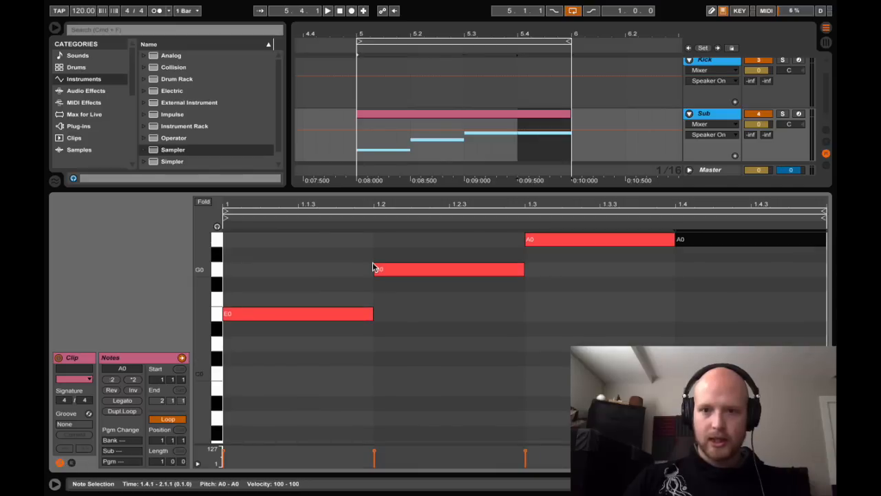
key(Up)
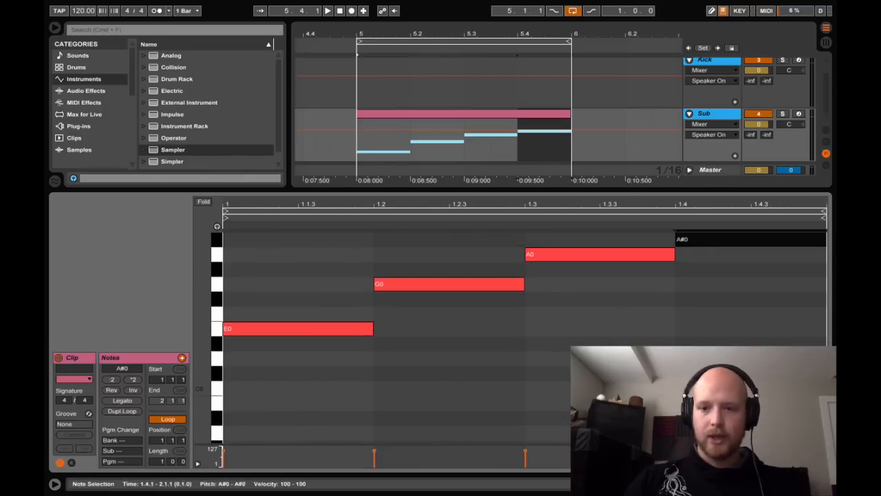
- Close the note editor and copy the Sub MIDI clip onto the Kick track at the same bar
click(826, 484)
drag(538, 141, 534, 115)
click(507, 142)
drag(507, 142, 494, 108)
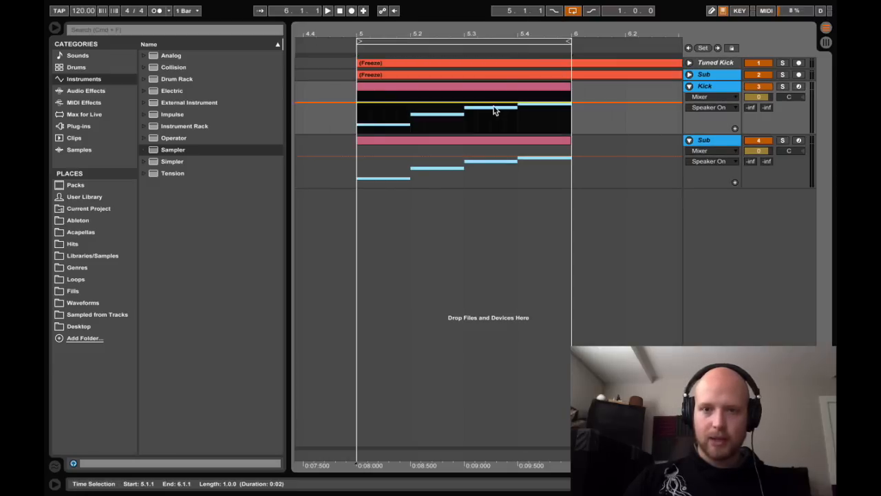
- Deactivate the flattened Tuned Kick and Sub audio tracks and hide the browser
click(757, 64)
click(758, 74)
drag(426, 32, 425, 37)
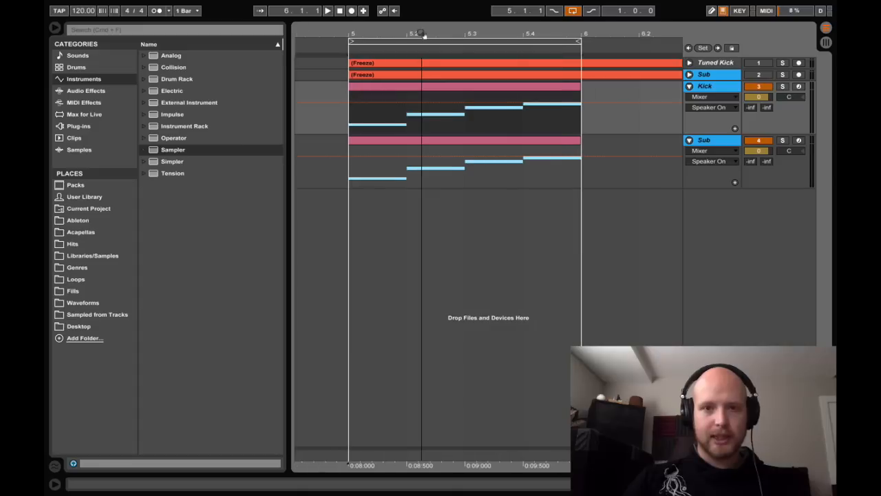
click(54, 28)
- Play the looped bar to hear the Kick and Sub Samplers together, stop playback and show the Sub's Sampler
key(space)
scroll(282, 157, left, 3)
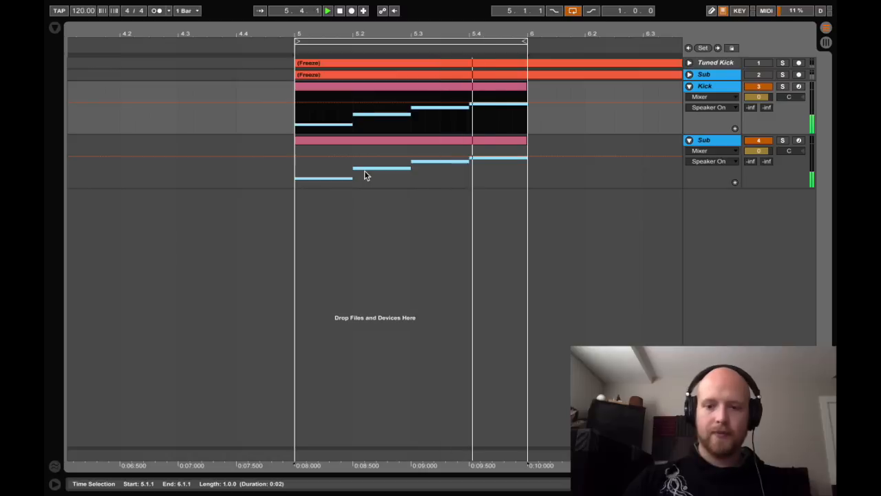
key(XF86AudioLowerVolume)
key(space)
double_click(712, 140)
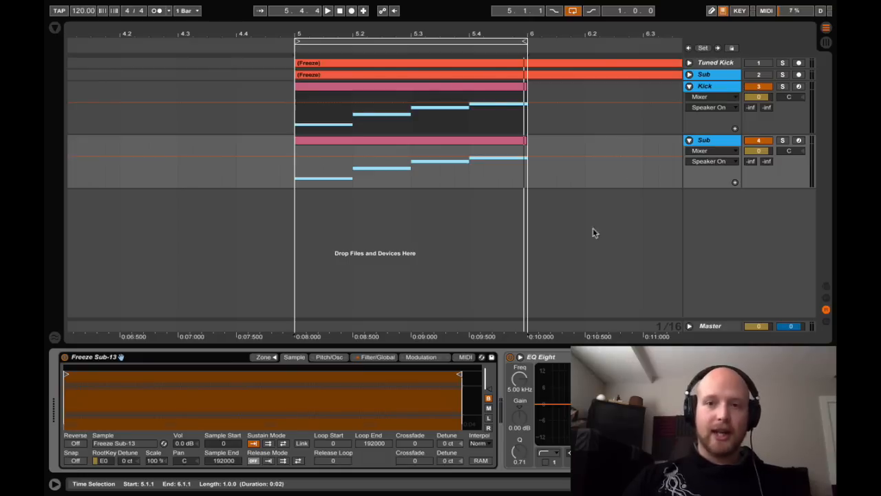
- Inspect and compare the sample waveforms loaded in the Kick and Sub Samplers
click(693, 98)
click(294, 357)
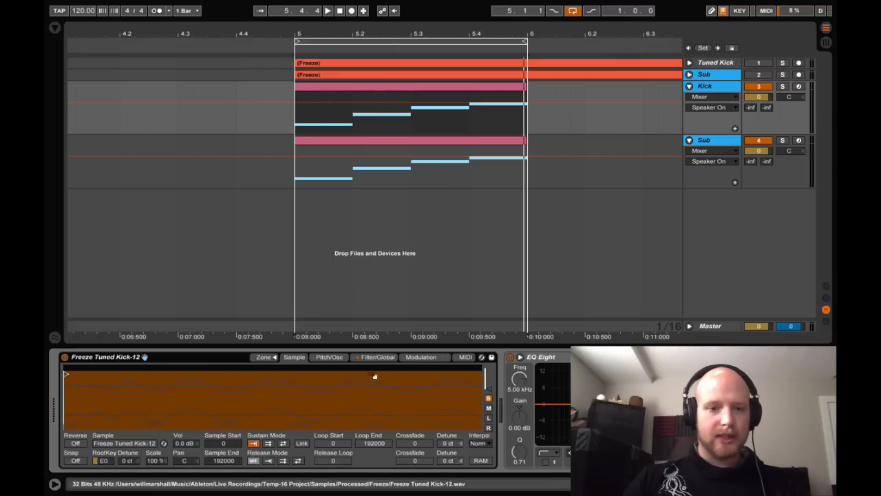
double_click(364, 141)
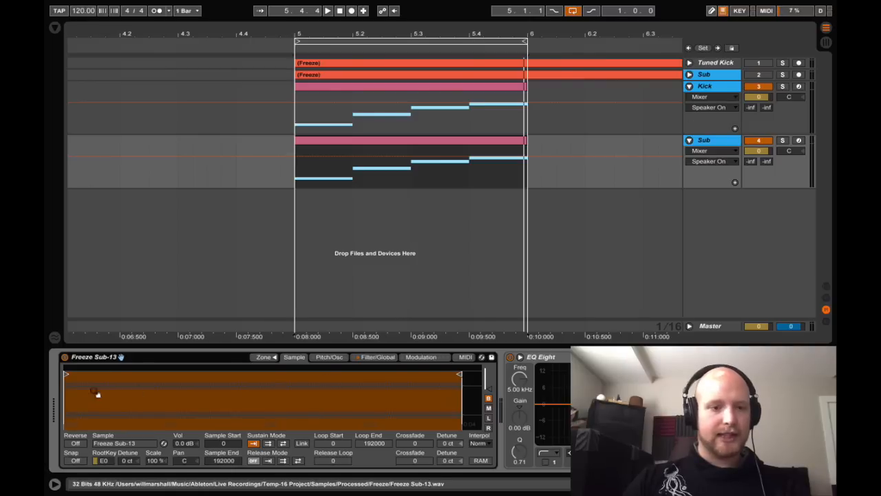
drag(85, 392, 86, 398)
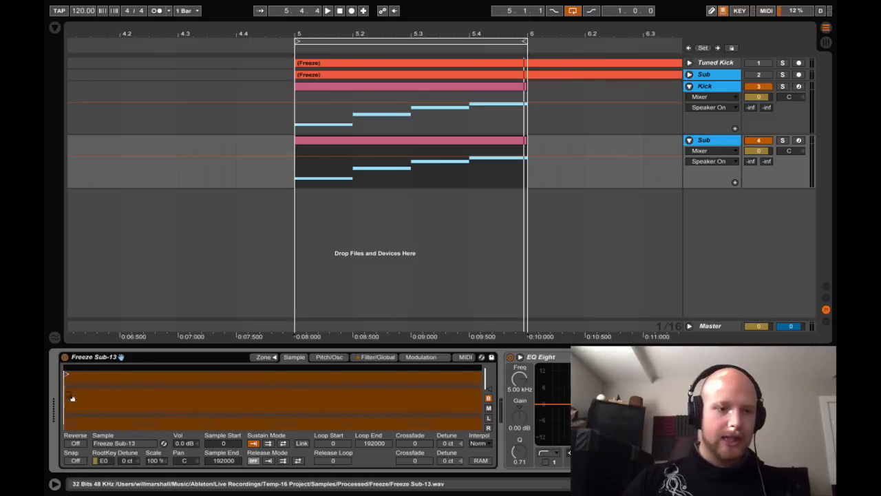
drag(69, 397, 84, 402)
click(372, 84)
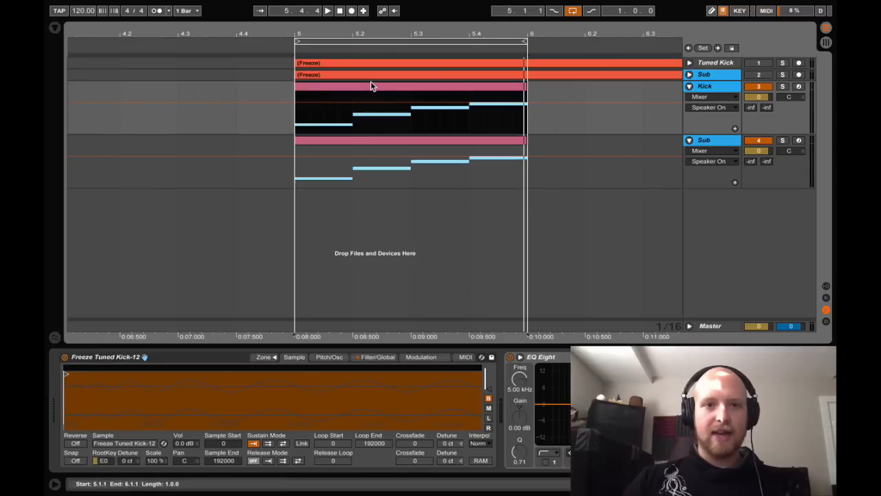
- Set the attack of the Sub Sampler's volume envelope to 25 ms
click(367, 143)
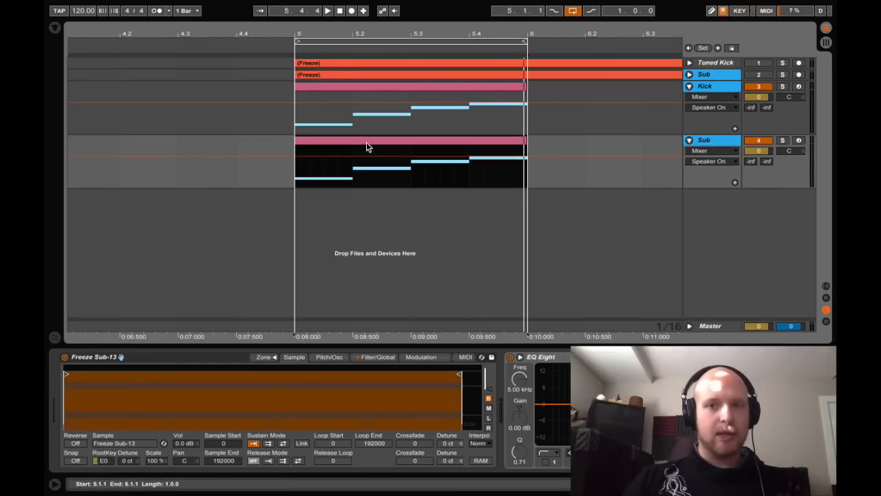
click(374, 357)
click(363, 435)
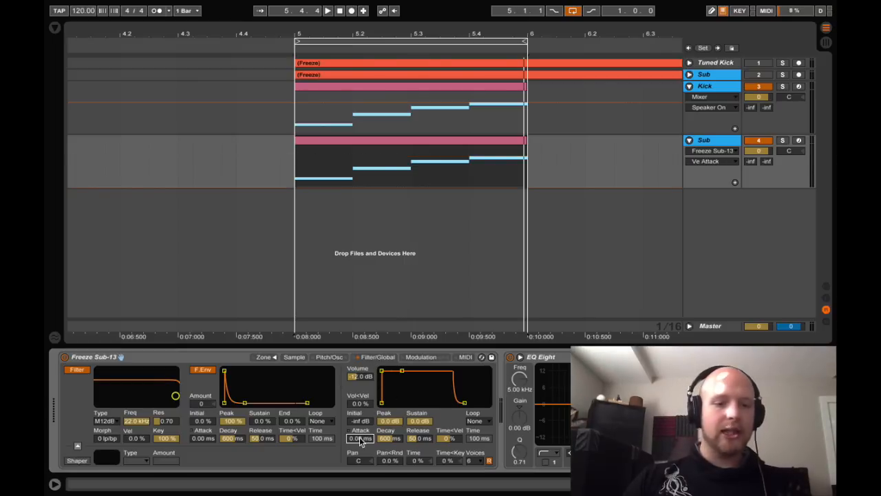
text(25)
key(Return)
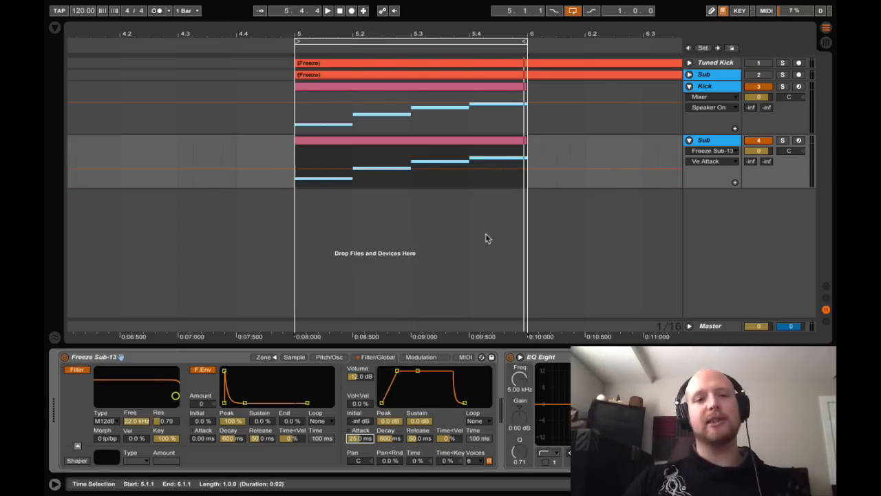
- Play the looped bar, try the Sub Sampler's attack at 0 ms, undo that change and stop playback
click(442, 145)
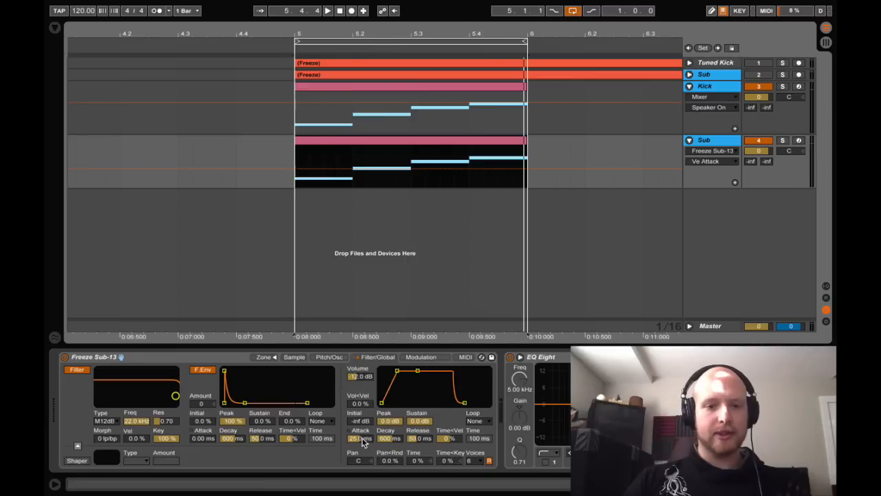
key(space)
click(360, 439)
drag(358, 439, 359, 482)
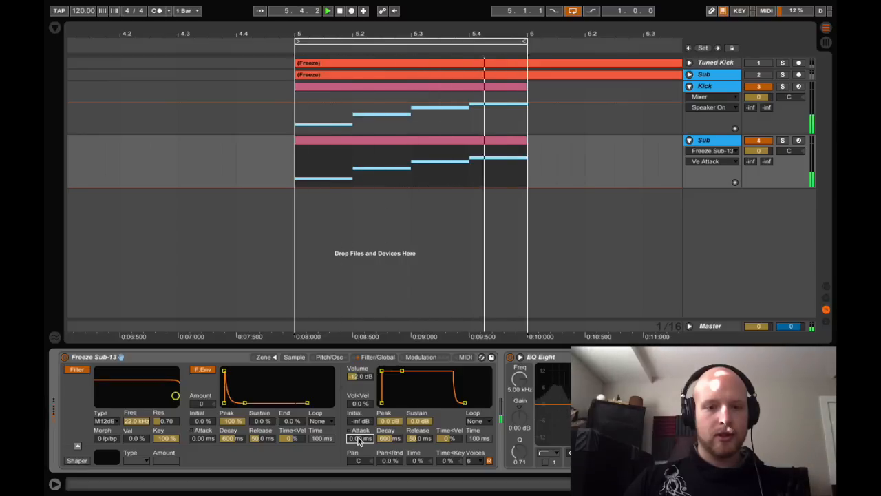
key(ctrl+z)
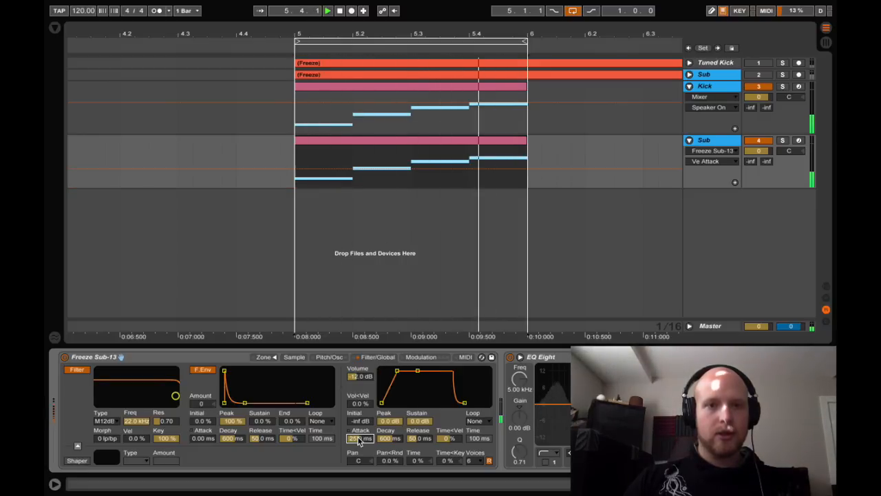
key(space)
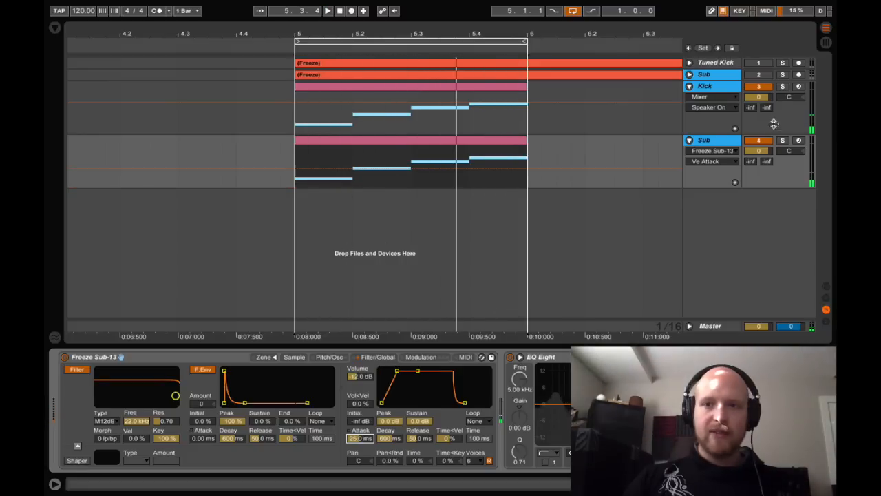
- Deactivate the Kick track, play the Sub on its own, stop playback and reactivate the Kick
click(765, 88)
key(space)
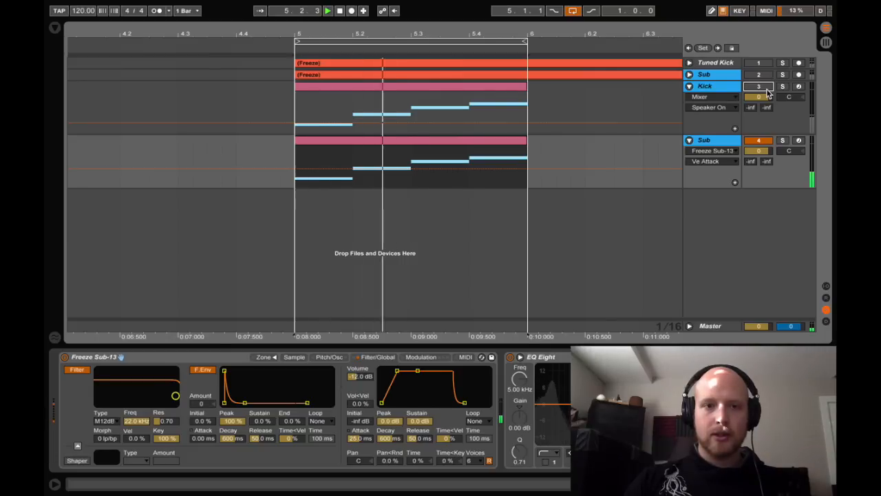
key(space)
click(764, 87)
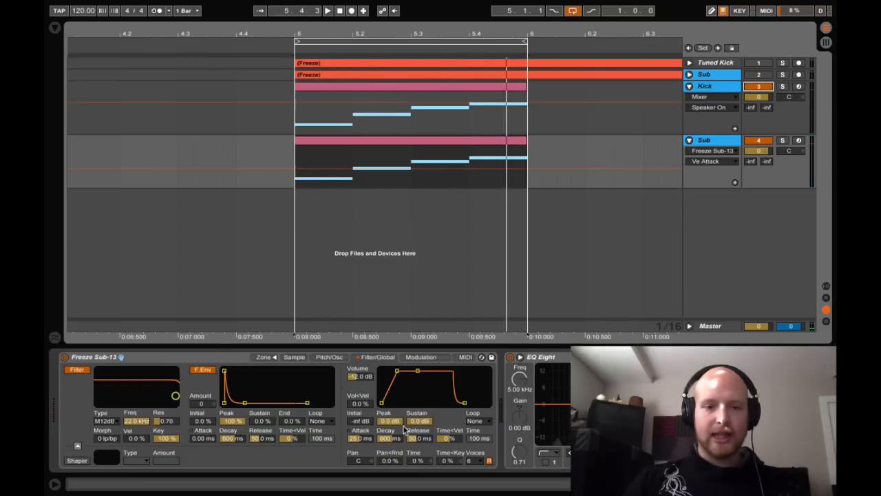
- Set the Sub Sampler's volume attack to 20 ms and play the loop with both tracks
click(360, 440)
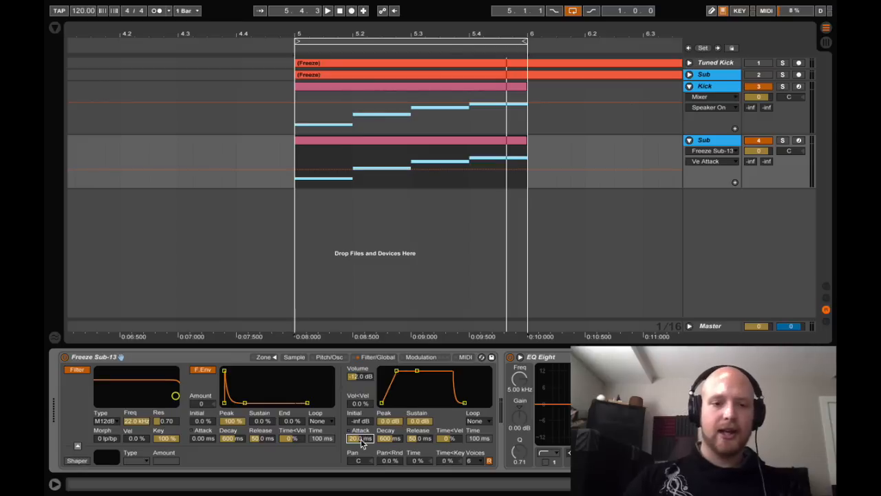
key(space)
key(space)
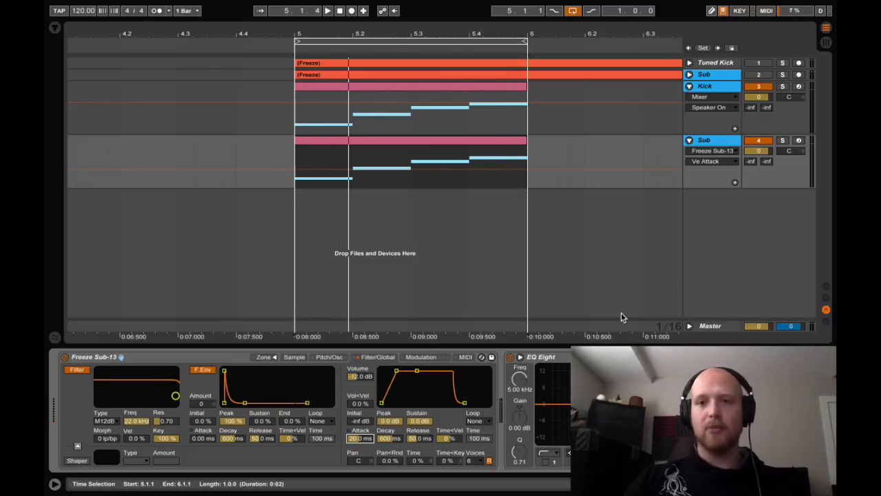
key(space)
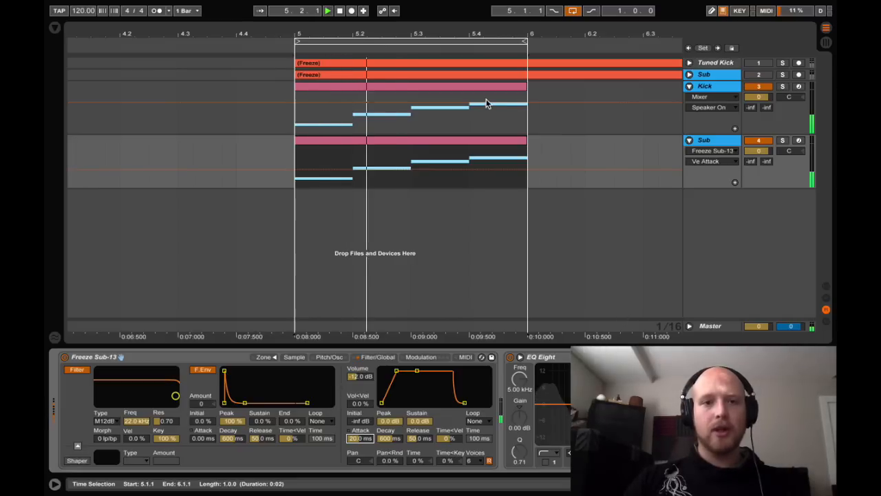
key(space)
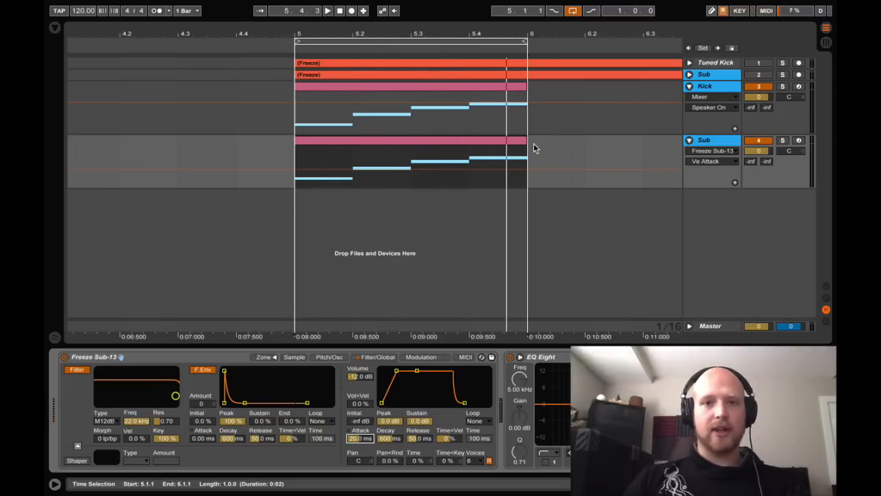
- Delete the G0, A0 and A#0 notes from the Sub MIDI clip and extend the E0 note across the whole bar
drag(439, 32, 439, 11)
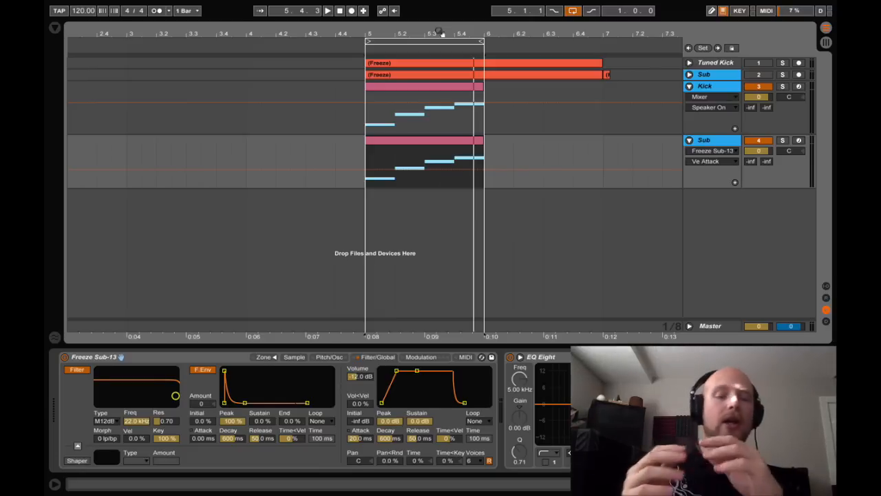
click(433, 150)
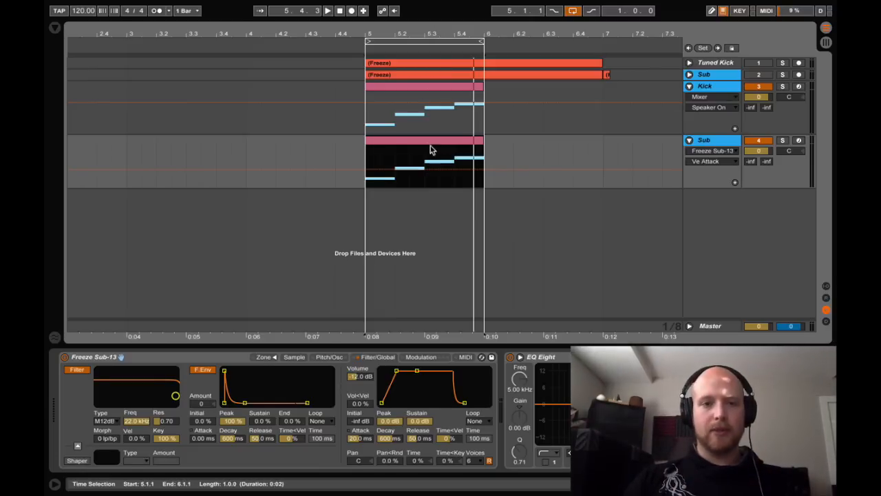
double_click(433, 150)
drag(379, 246, 834, 358)
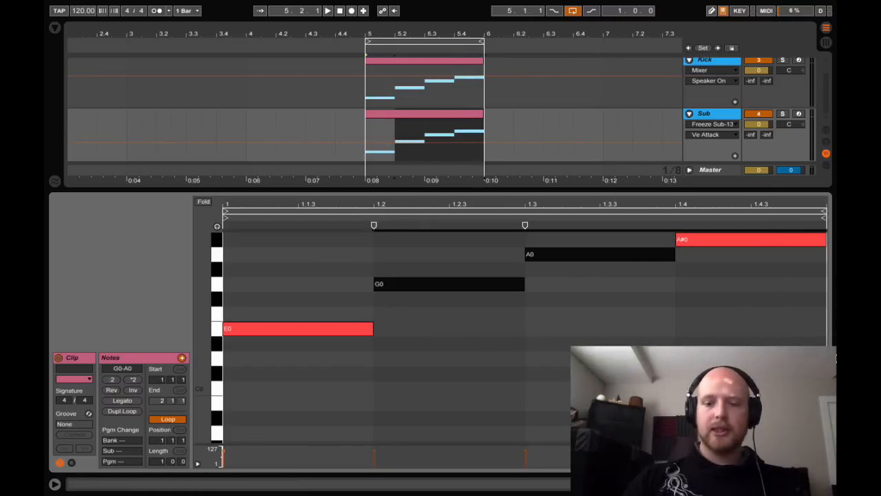
key(Delete)
click(732, 239)
key(Delete)
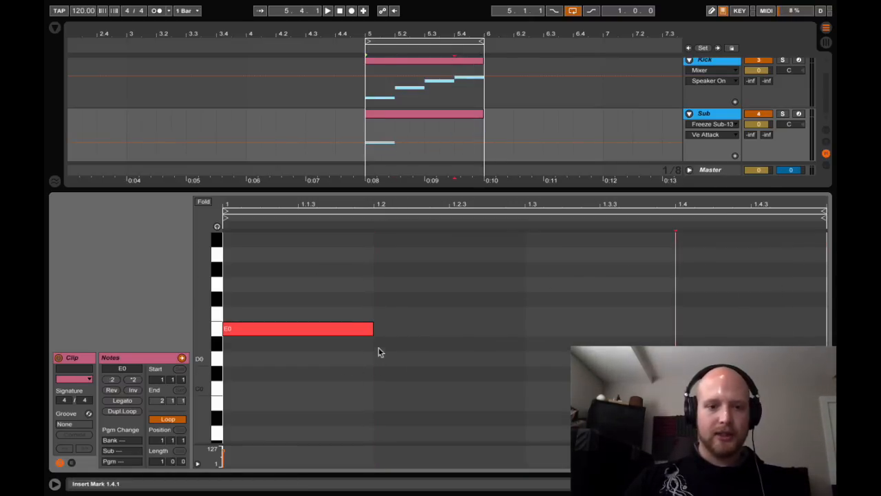
drag(374, 333, 819, 314)
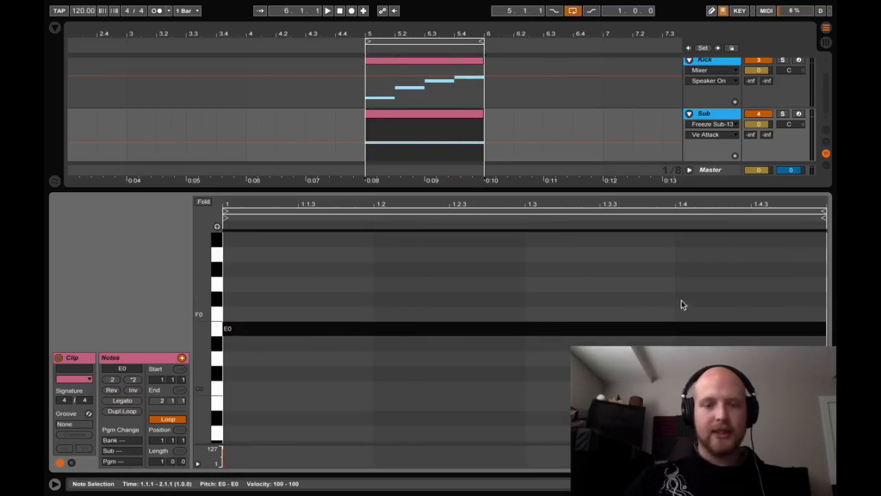
- Freeze and flatten the Sub MIDI track to audio
click(726, 115)
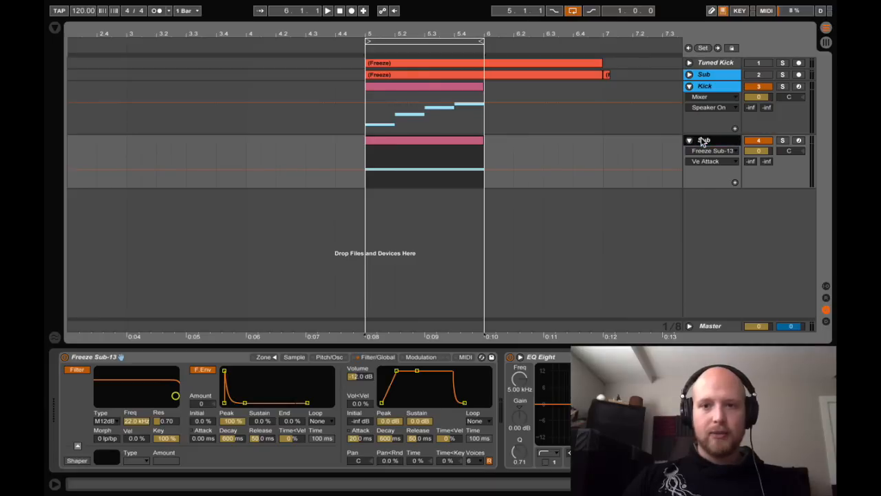
right_click(702, 141)
click(675, 214)
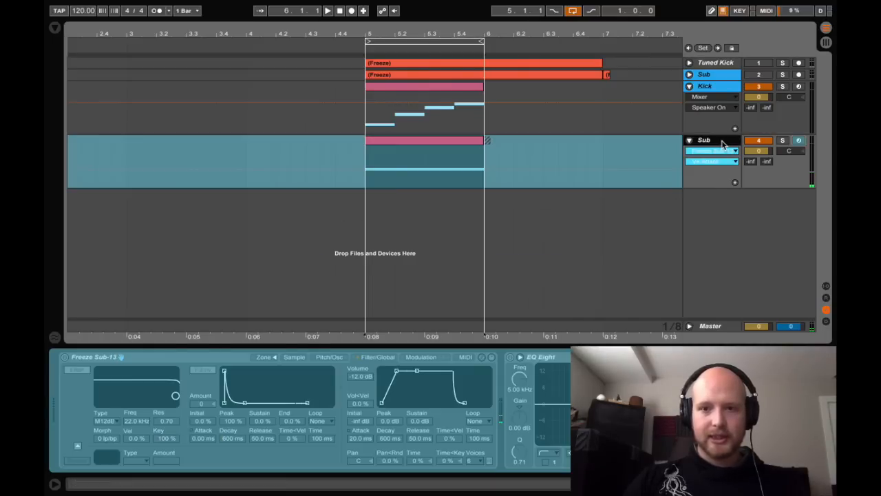
right_click(723, 143)
click(649, 225)
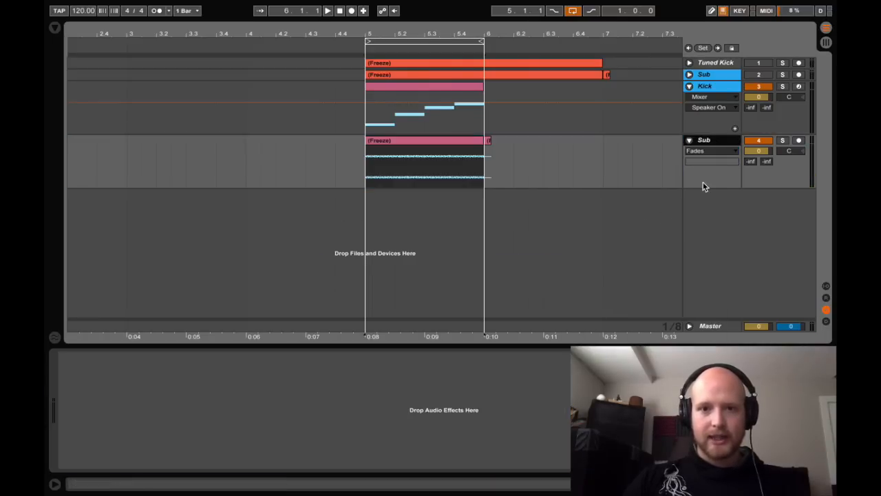
- Compare the newly flattened Sub waveform with the original Sub audio track, and delete the new Sub track
drag(704, 187, 692, 249)
drag(441, 25, 443, 30)
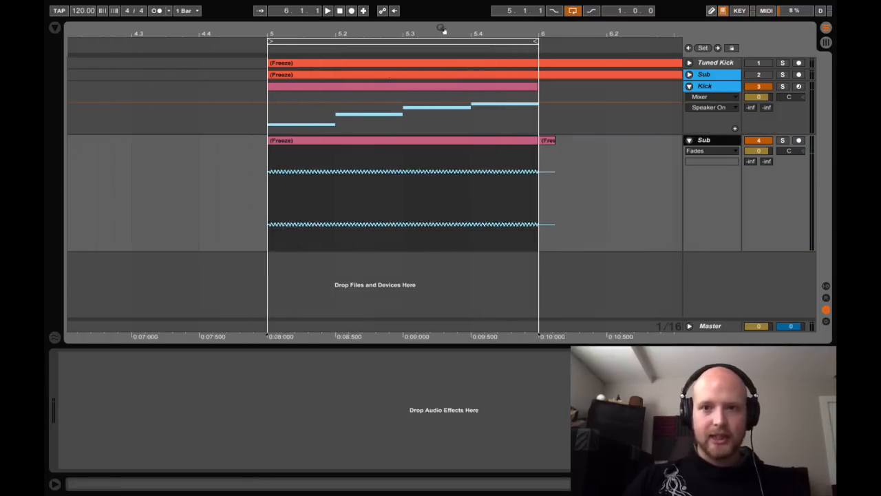
click(690, 75)
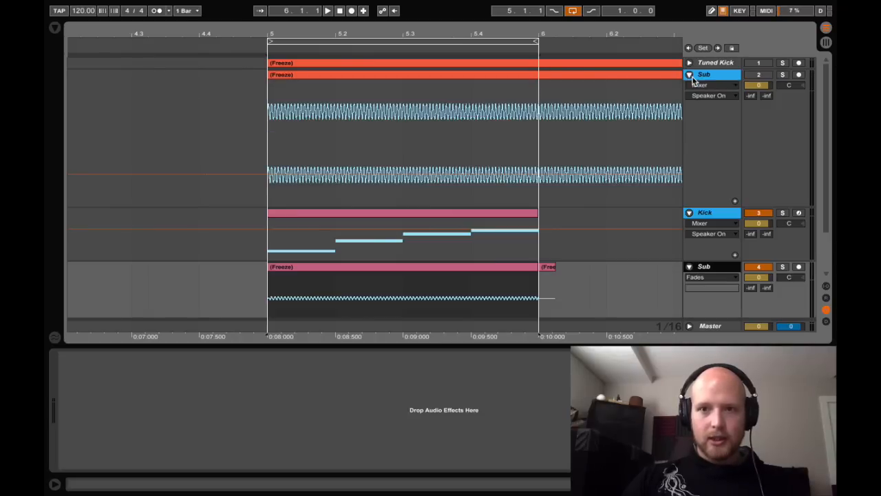
scroll(702, 225, down, 2)
key(Delete)
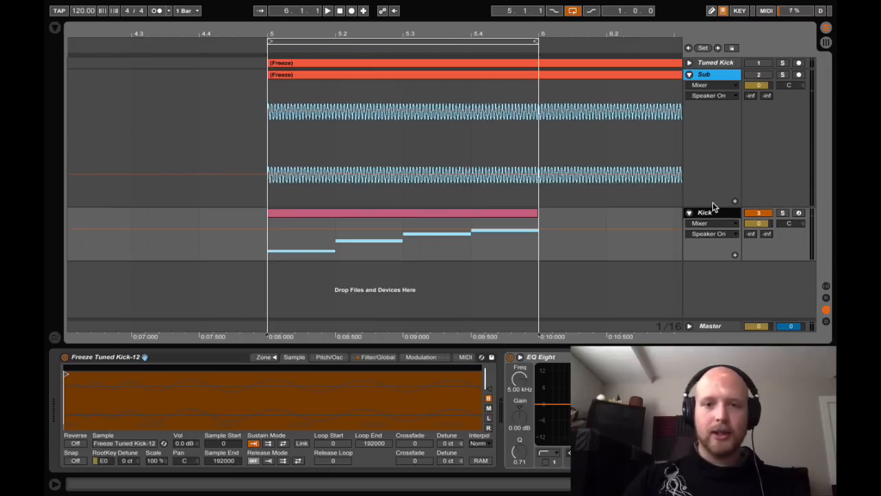
- Delete the G0, A0 and A#0 notes from the Kick MIDI clip, keeping only the first E0 note
drag(421, 29, 421, 116)
click(420, 114)
drag(382, 35, 380, 8)
click(729, 223)
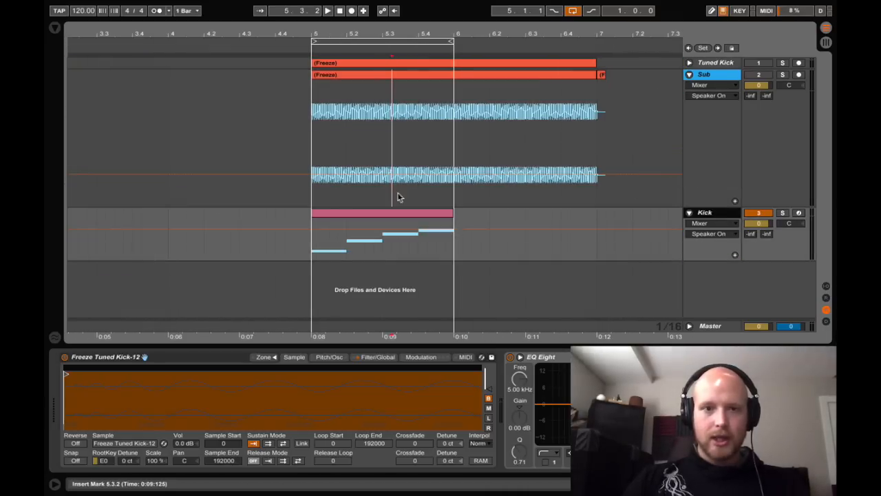
double_click(360, 215)
drag(402, 255, 776, 384)
key(Delete)
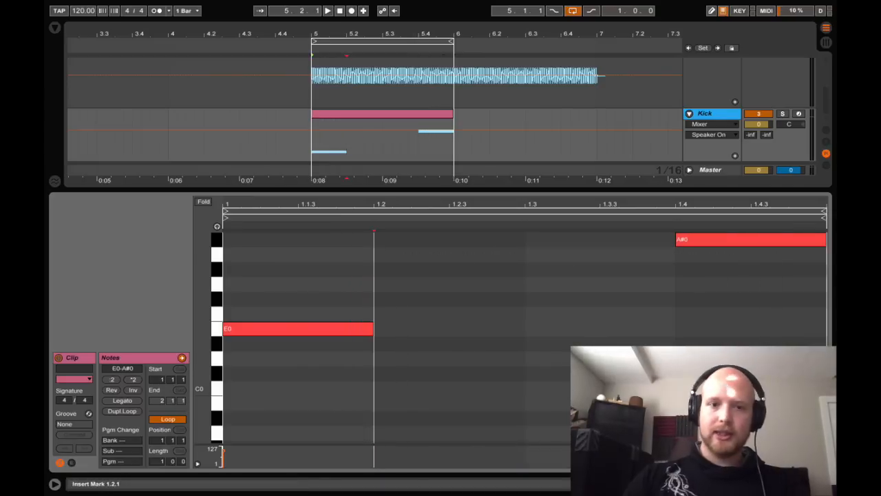
click(766, 238)
key(Delete)
- Shape the Kick Sampler's volume envelope by adjusting decay and release and lowering the sustain to -62 dB
double_click(721, 115)
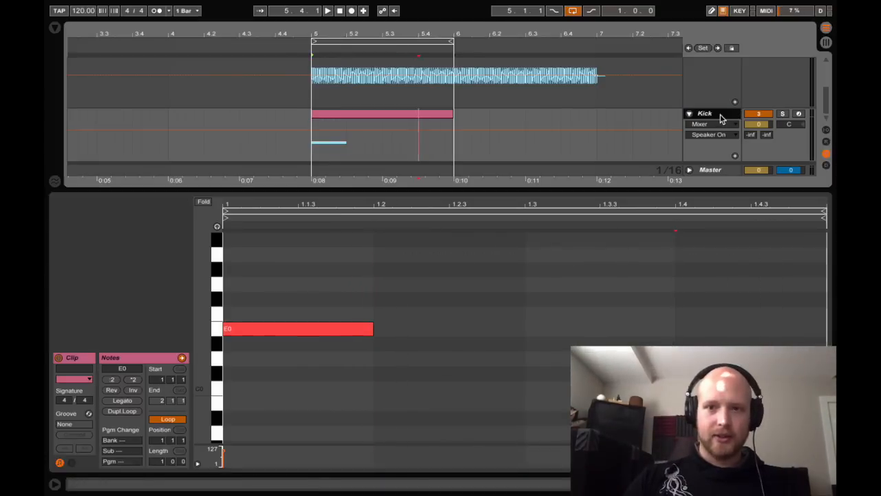
click(363, 212)
click(377, 357)
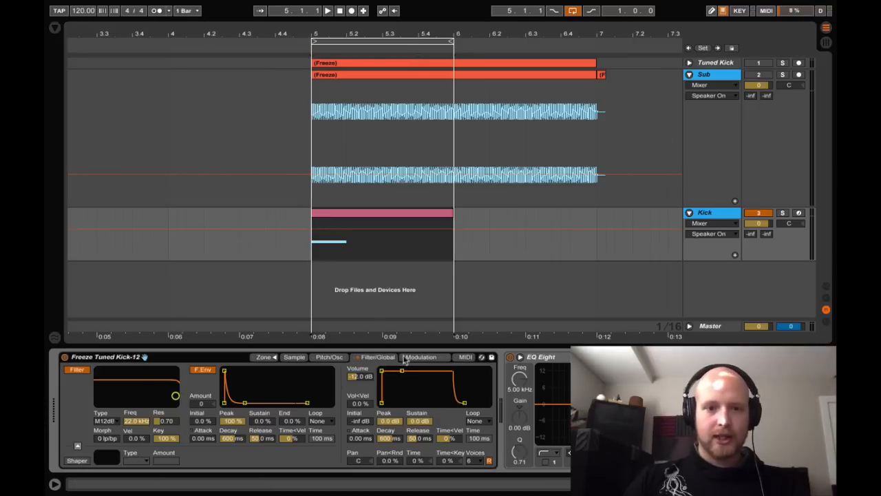
drag(390, 438, 418, 461)
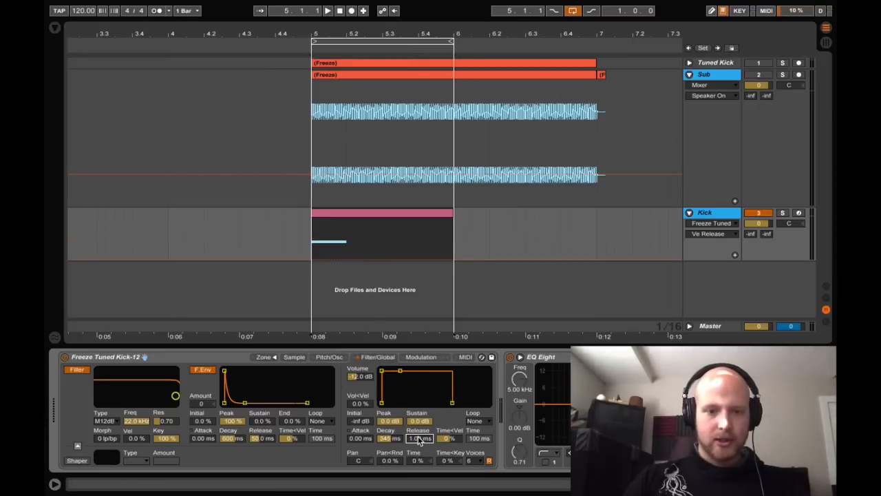
drag(417, 422, 391, 424)
- Audition the kick note repeatedly while tuning its volume envelope to a 2.29 s decay and 14.4 ms release
key(space)
key(space)
key(space)
key(space)
key(space)
key(space)
key(space)
key(space)
key(space)
key(space)
key(space)
key(space)
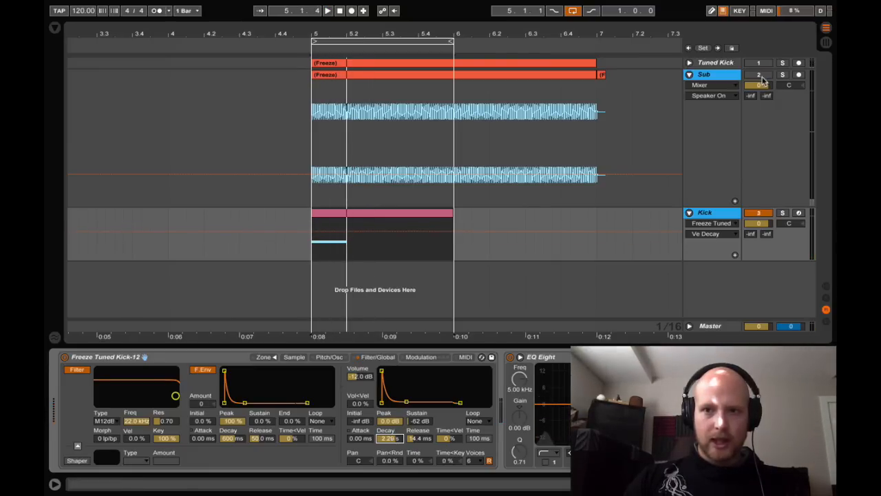
- Duplicate the E0 note to two more positions in the Kick clip and play it against the reactivated Sub audio track
double_click(432, 215)
drag(311, 333, 661, 333)
key(space)
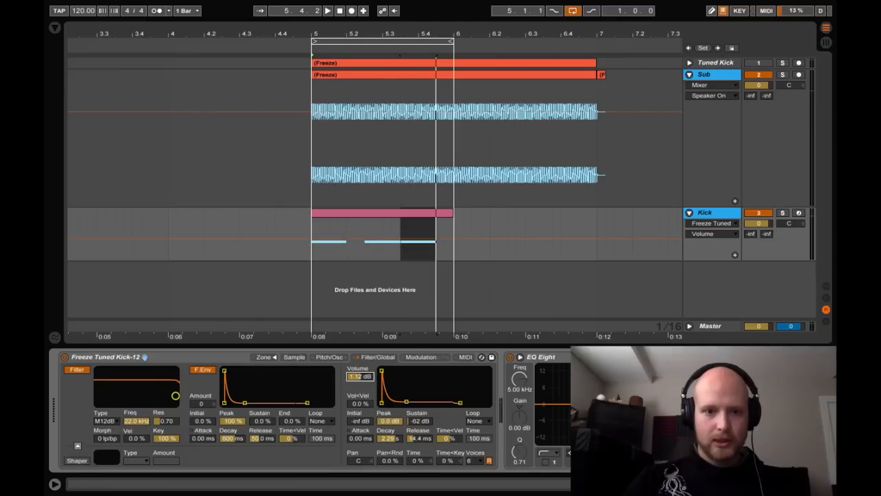
- Audition the three kick hits against the Sub audio, starting playback from 5.1.1, 5.2.3 and 5.3.3
key(space)
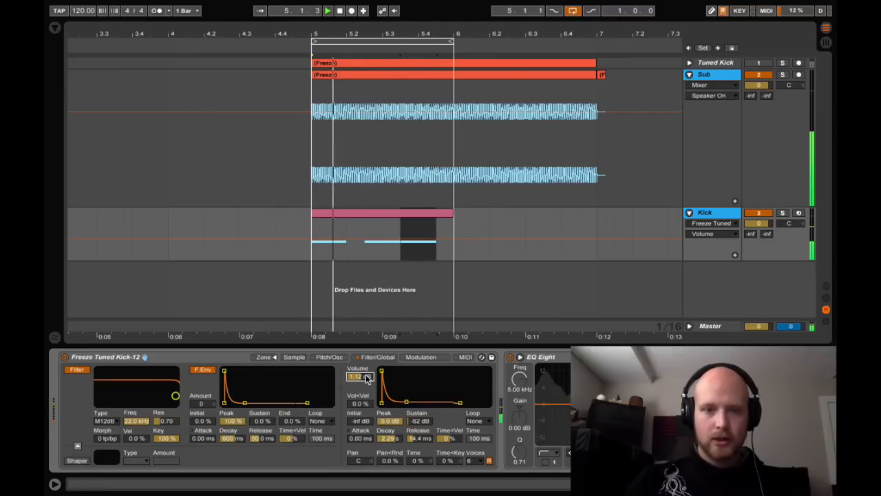
key(space)
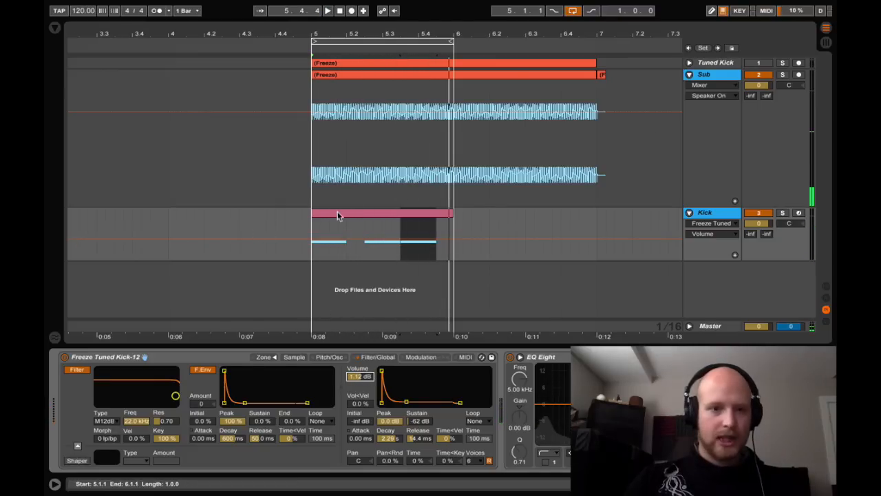
click(318, 222)
click(313, 226)
key(space)
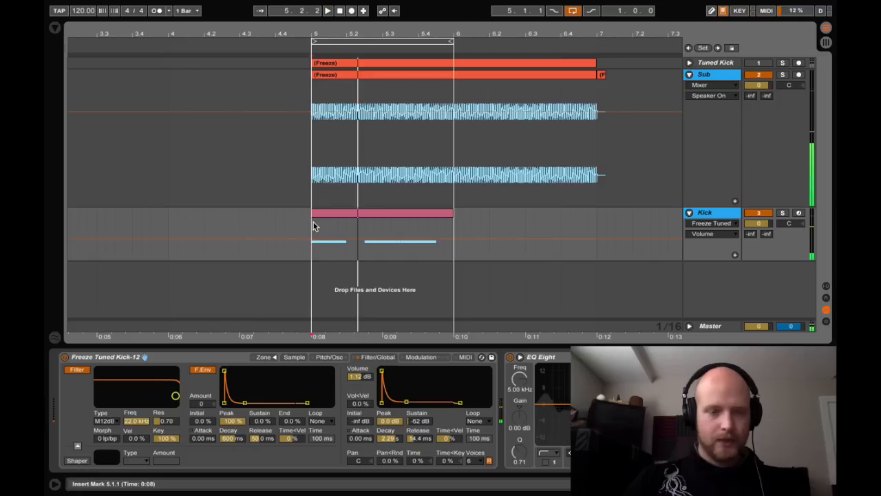
key(space)
click(365, 227)
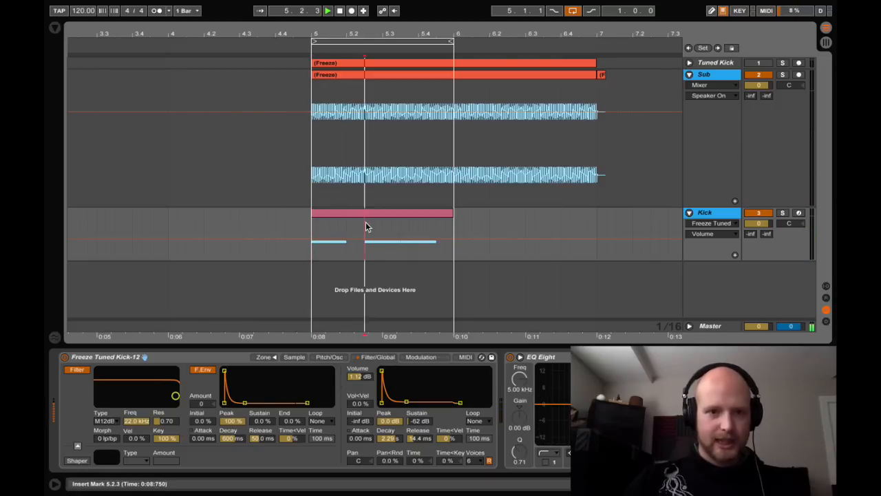
key(space)
click(397, 229)
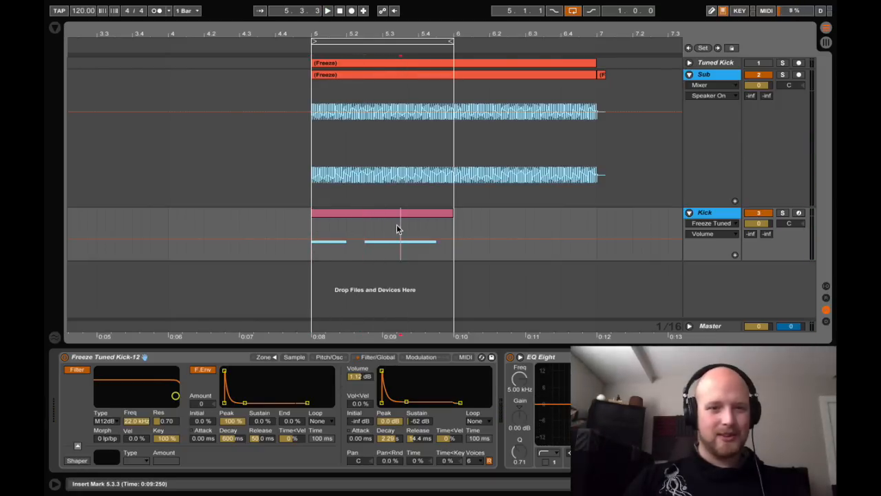
key(space)
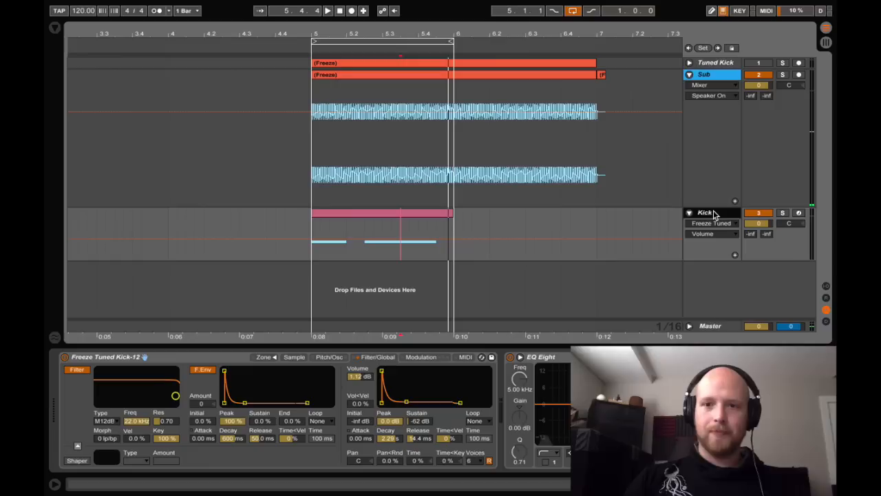
- Shorten all three E0 notes in the Kick MIDI clip together by pulling in their ends
right_click(714, 214)
click(404, 188)
double_click(384, 210)
key(ctrl+a)
drag(594, 331, 574, 331)
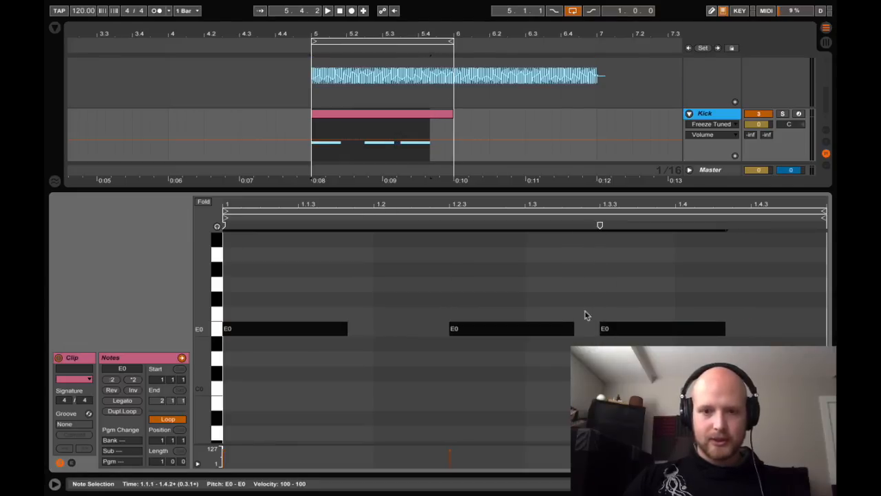
- Freeze the Kick track and flatten it to audio
right_click(734, 114)
click(655, 187)
right_click(705, 111)
click(629, 195)
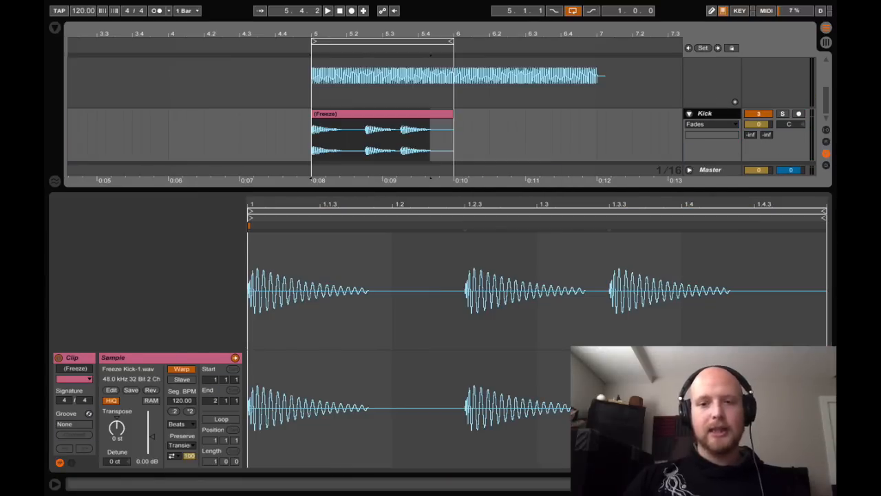
- Split the flattened Kick clip at 5.2.3 and 5.3.3, giving each kick hit its own clip
key(super+alt+l)
click(394, 212)
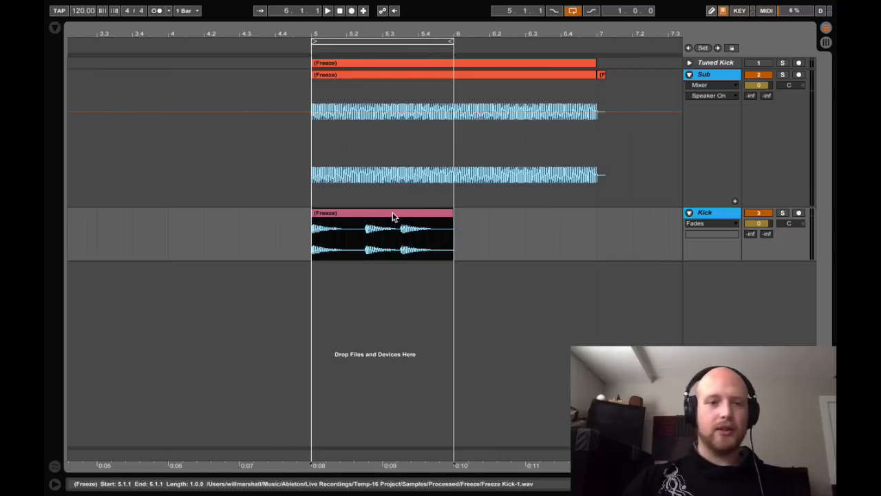
key(z)
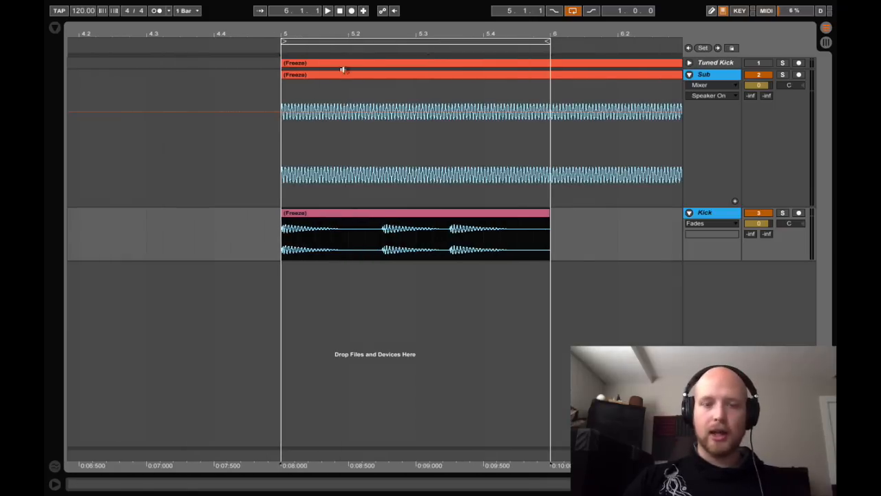
click(382, 221)
key(super+e)
click(446, 241)
key(super+e)
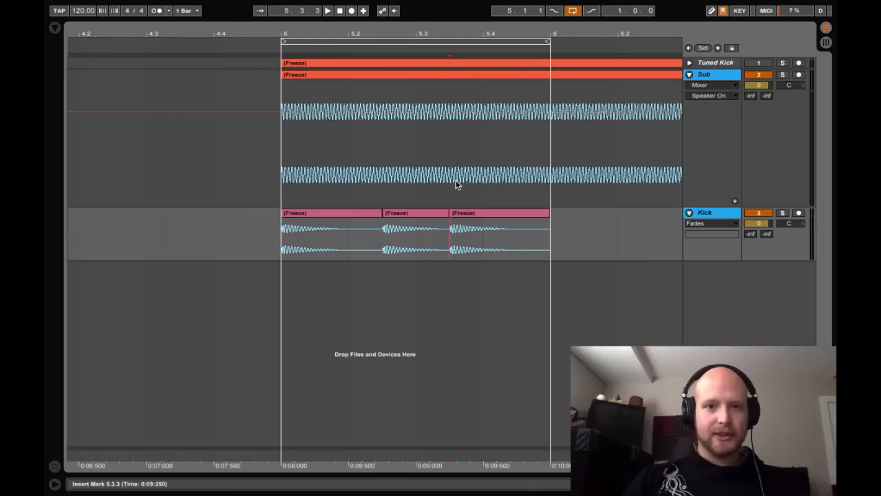
- Turn off warping for the third kick clip and hide its clip details
double_click(486, 219)
click(187, 370)
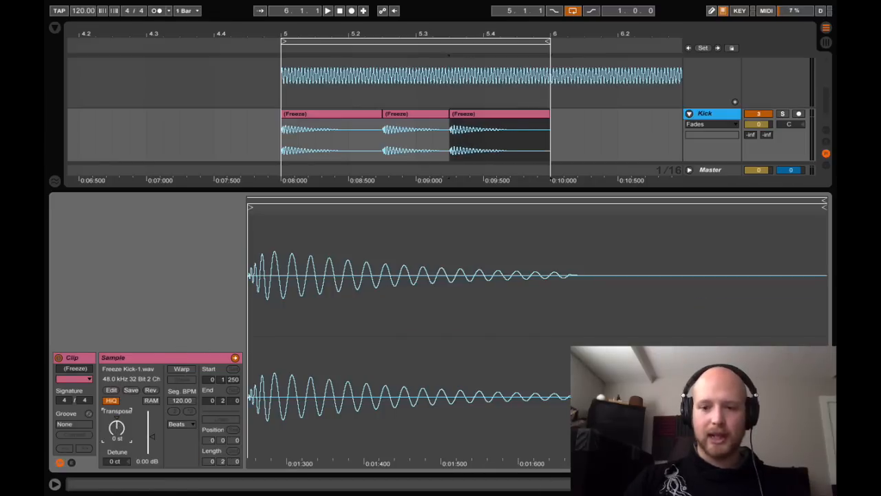
click(826, 484)
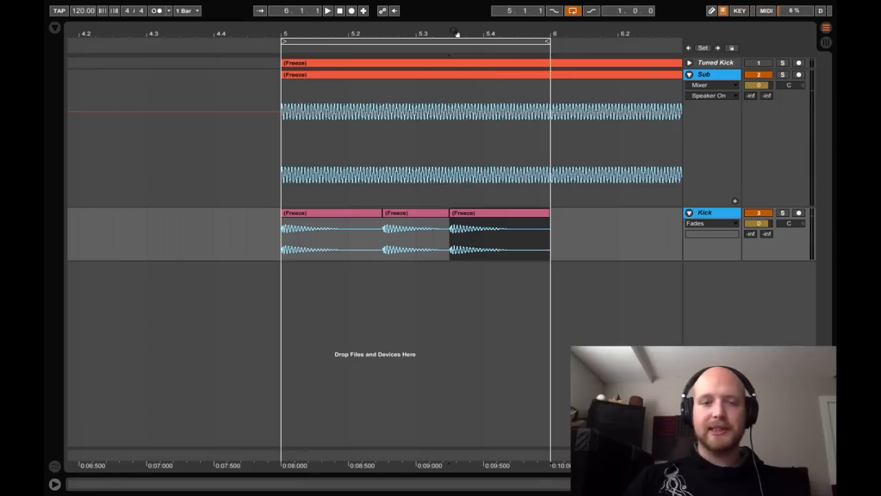
- Compare the first kick's waveform with the sub and cut the silent end of the first kick clip before the second hit
drag(457, 34, 355, 163)
drag(127, 36, 125, 70)
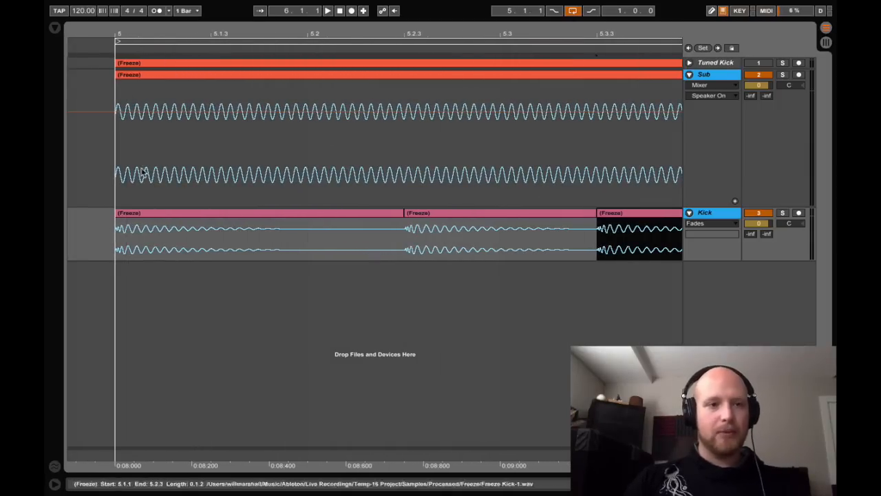
drag(115, 35, 115, 108)
click(315, 236)
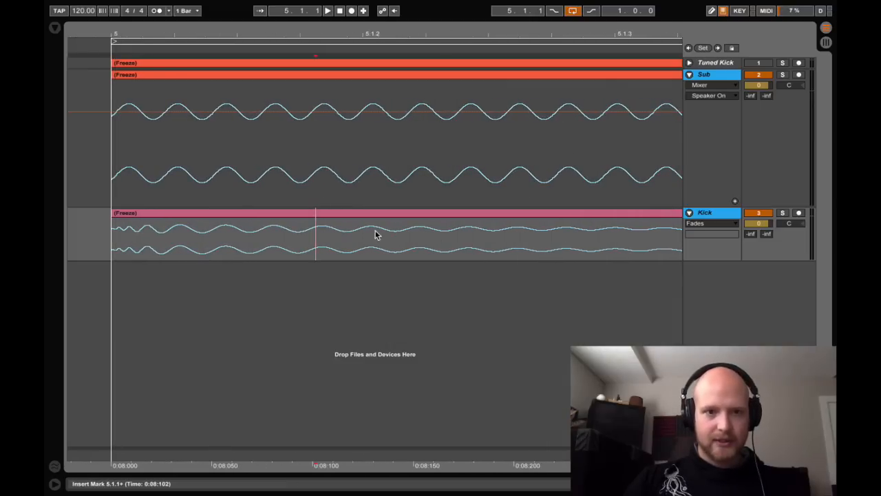
scroll(348, 236, right, 10)
drag(319, 217, 273, 238)
key(Delete)
- Nudge the second kick clip so its waveform peaks align with the sub, enlarging the Kick track to check the phase
scroll(273, 239, right, 5)
click(197, 216)
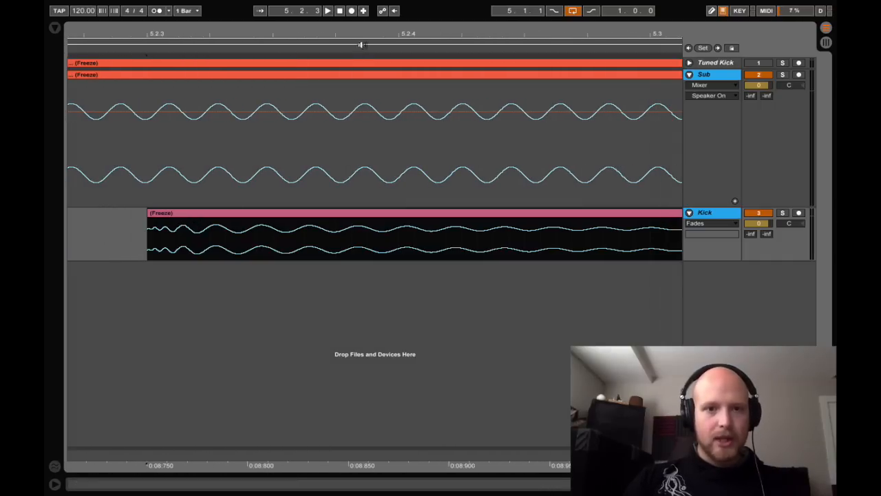
drag(359, 34, 223, 62)
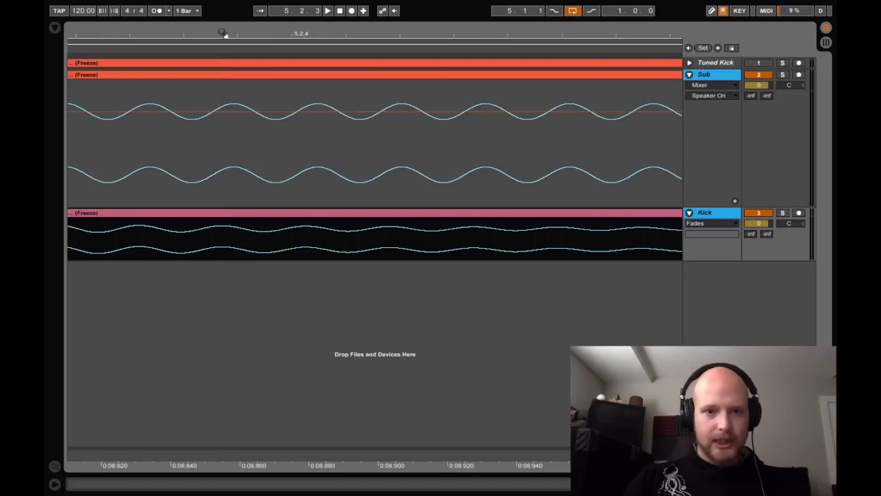
drag(393, 214, 407, 219)
drag(725, 258, 725, 376)
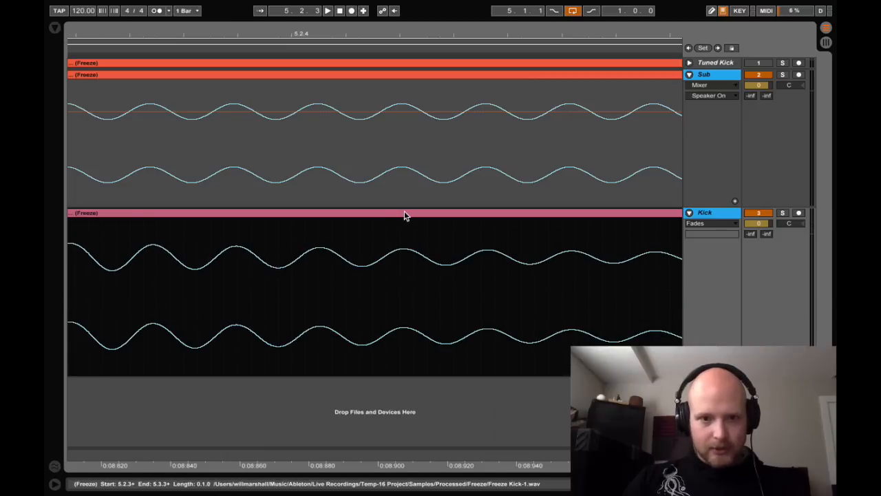
click(403, 240)
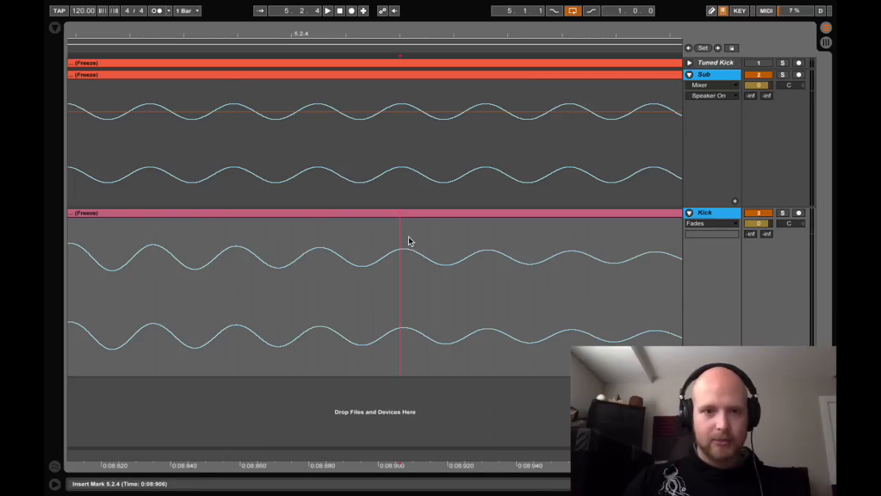
- Restore the third kick clip's start at 5.3.3 and trim the end of the second kick clip to leave a gap
scroll(402, 273, right, 10)
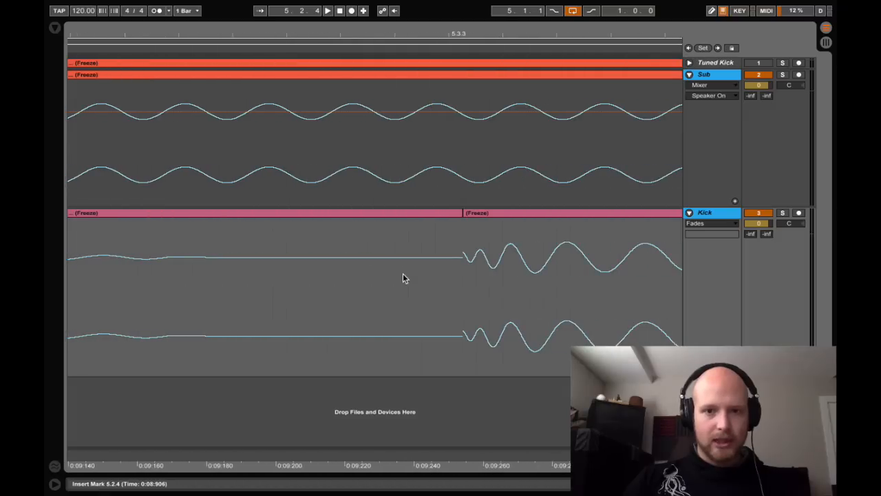
drag(466, 212, 411, 215)
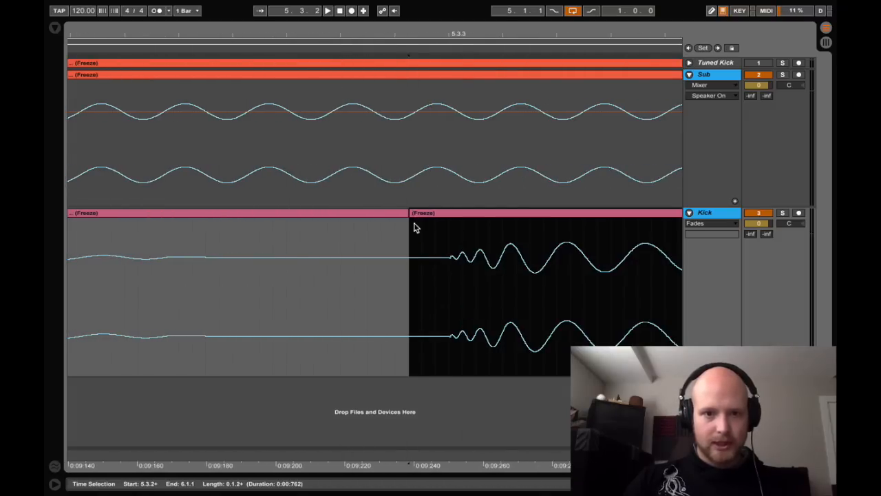
drag(353, 212, 320, 214)
scroll(476, 232, right, 5)
scroll(309, 219, right, 6)
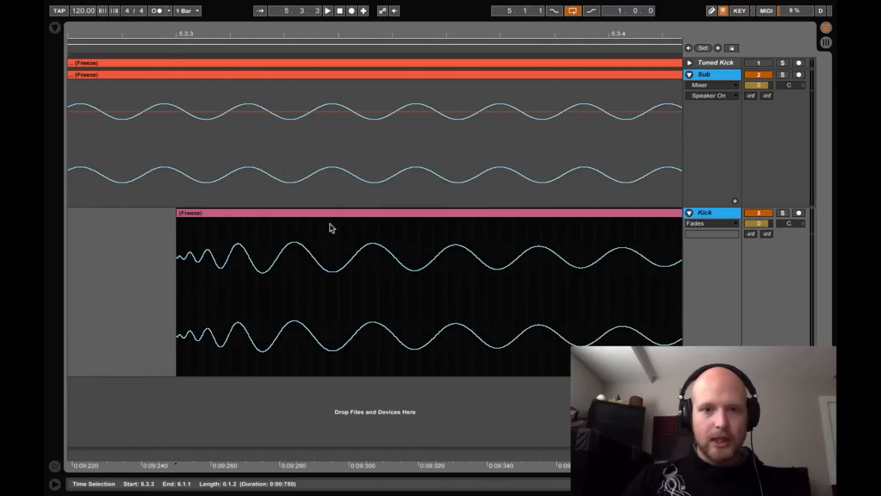
- Shift the third kick clip slightly later and fine-tune its position until its waveform peaks line up with the sub
click(435, 269)
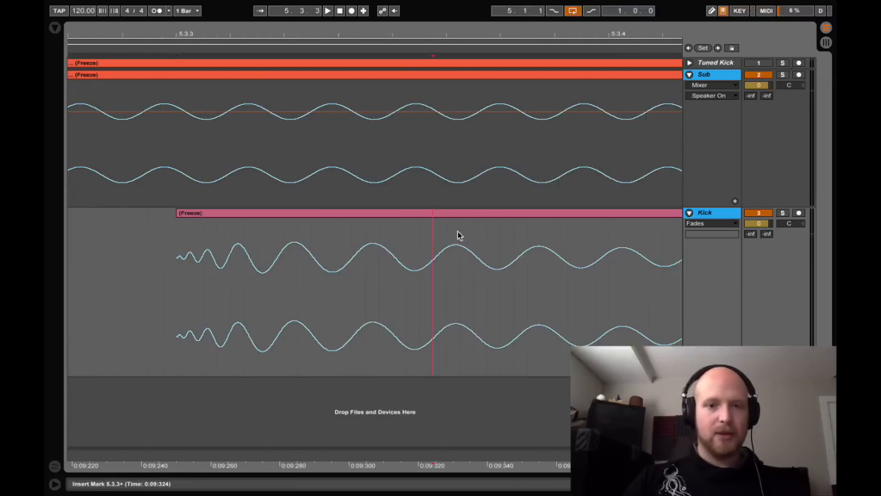
click(440, 212)
drag(439, 212, 477, 212)
drag(363, 210, 335, 217)
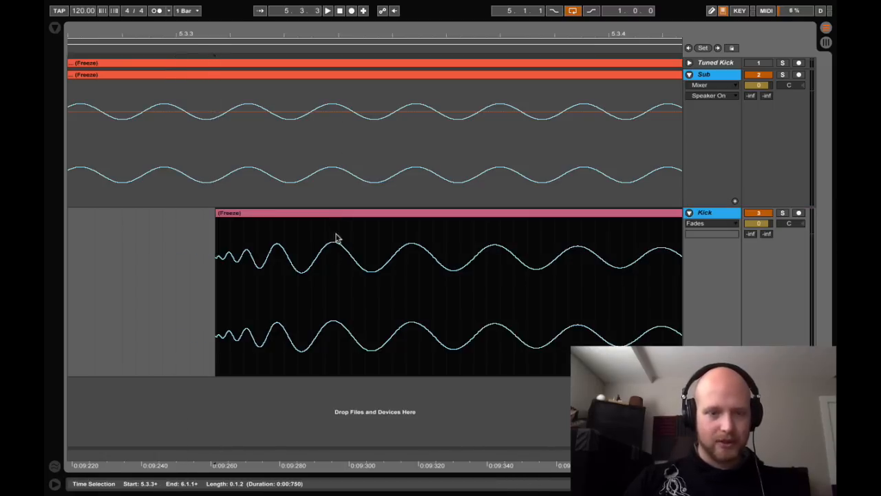
scroll(330, 244, right, 5)
drag(500, 214, 506, 215)
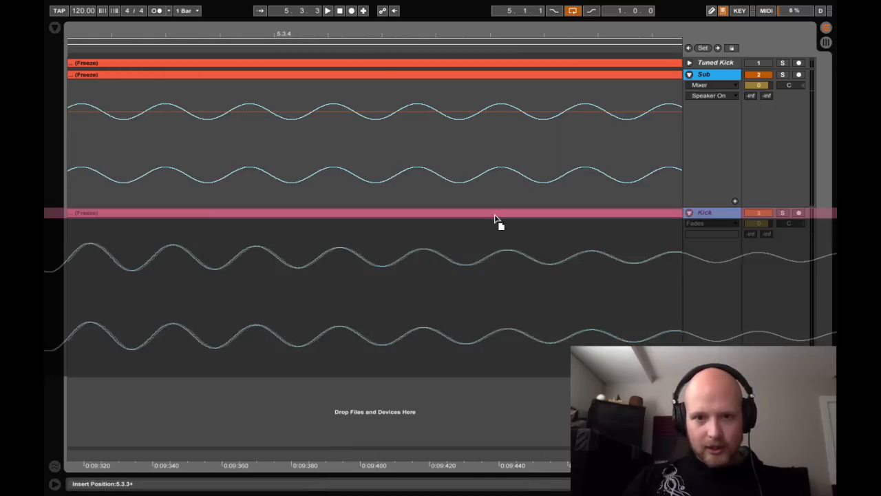
scroll(531, 296, right, 5)
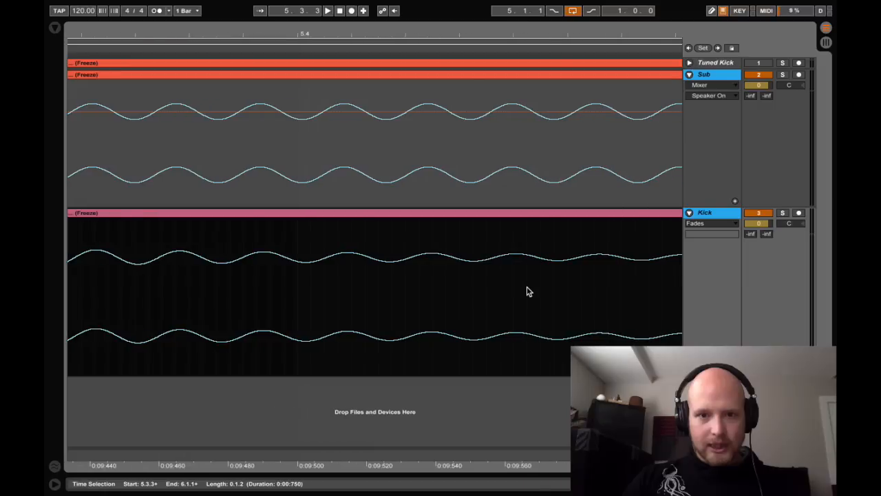
scroll(486, 212, right, 3)
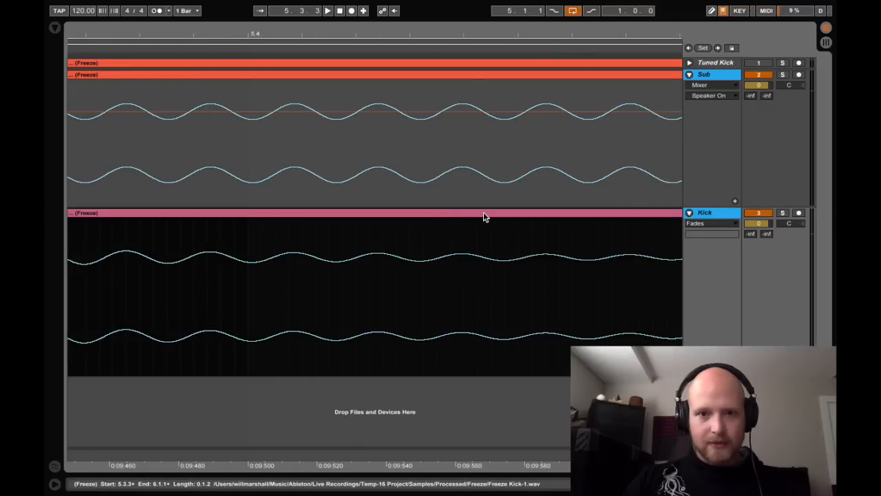
scroll(456, 242, right, 1)
- Play the phase-aligned kick clips together with the sub from bar 5
drag(458, 29, 458, 6)
click(356, 213)
key(space)
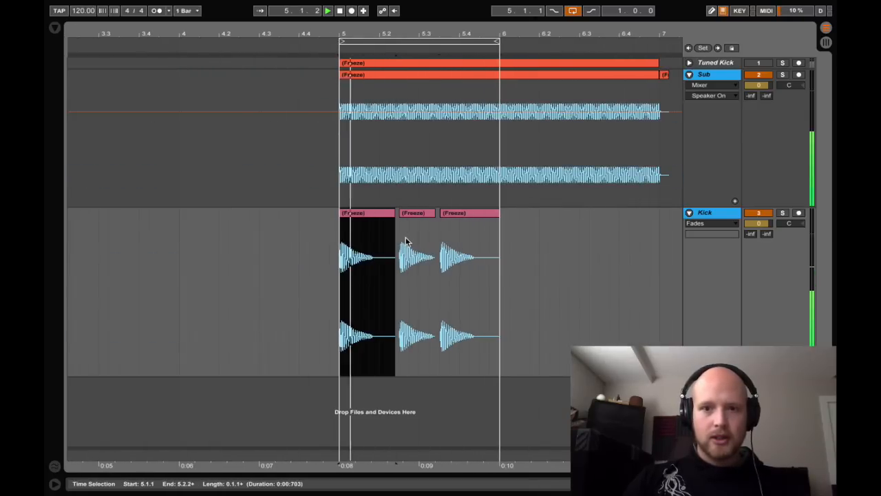
key(space)
- Create a fade-in of about 31 ms at the start of the Sub clip
drag(337, 34, 372, 131)
drag(399, 86, 431, 159)
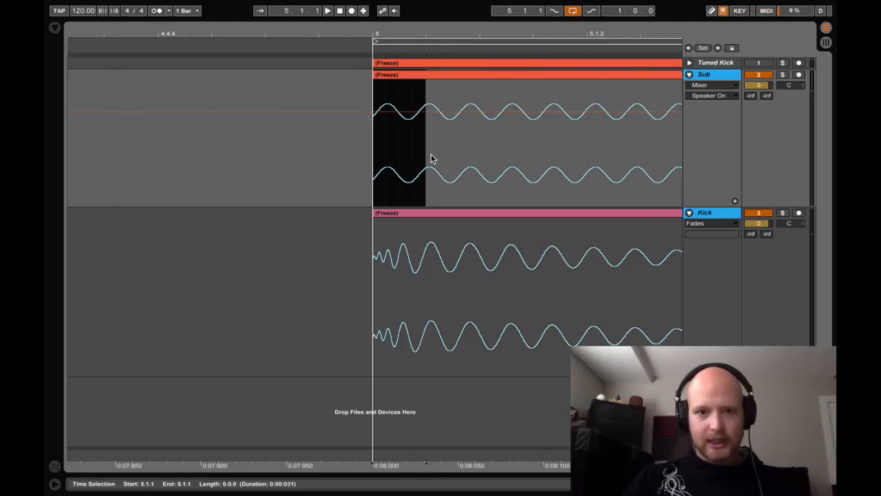
key(alt+super+f)
click(383, 114)
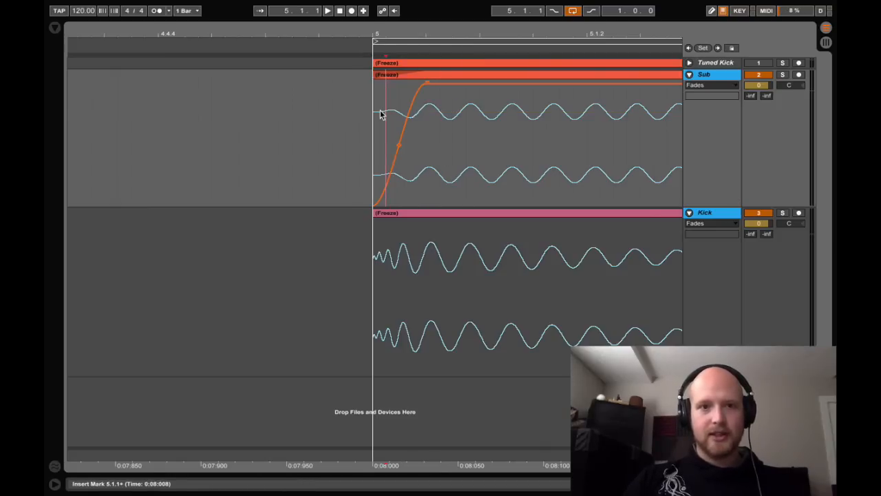
- Name the Sub clip "E0 Sub" and the first kick clip "E0 Kick"
drag(506, 23, 298, 28)
key(space)
click(303, 74)
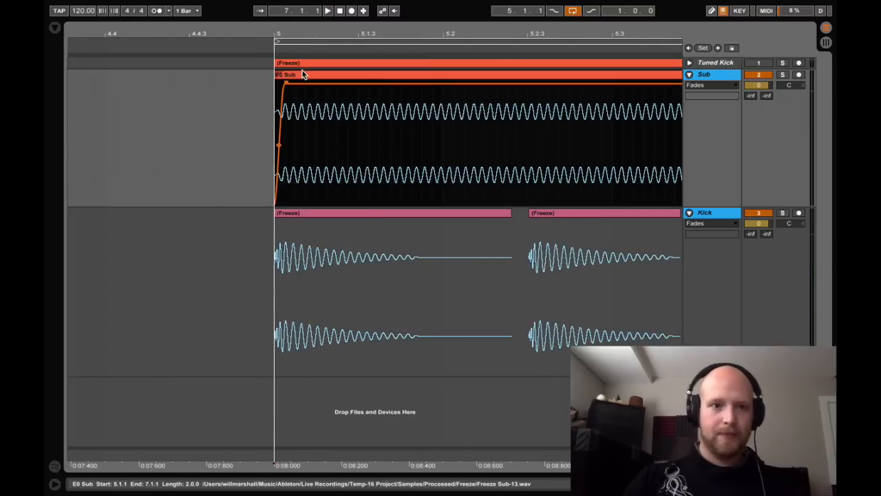
click(299, 214)
text(E0)
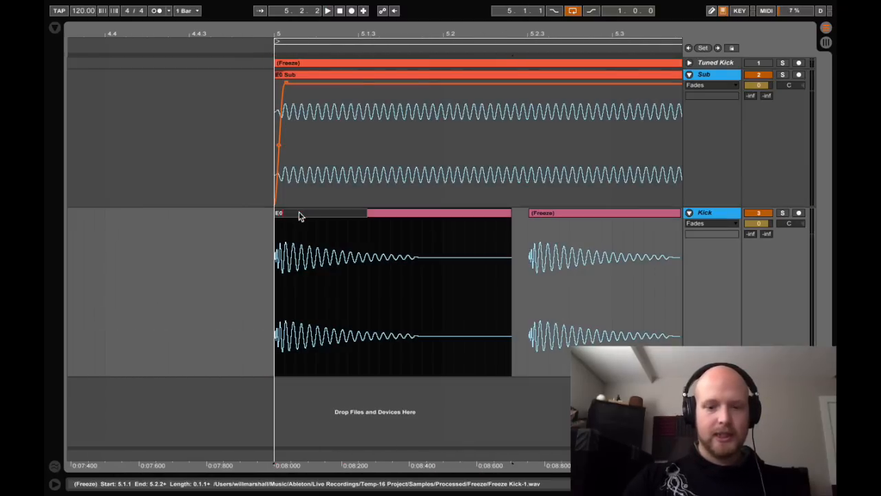
text( Kick)
key(Return)
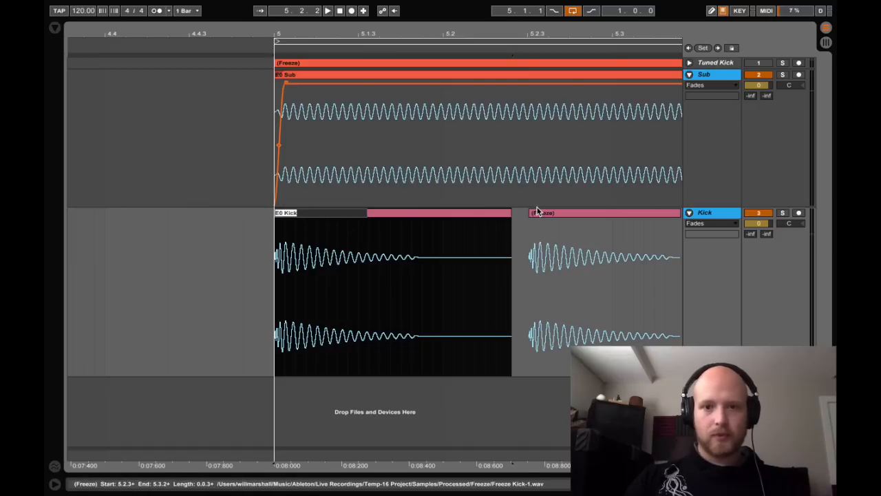
- Rename the second and third kick clips "E0 Kick"
click(537, 212)
key(super+r)
text(E0 Kick)
key(Return)
scroll(537, 212, right, 8)
click(469, 215)
key(super+r)
text(E0 Kick)
key(Return)
- Trim the third kick clip's overhang at bar 6 and duplicate all three E0 Kick clips into the next bar
drag(602, 265, 590, 262)
key(Delete)
drag(501, 37, 501, 6)
click(493, 215)
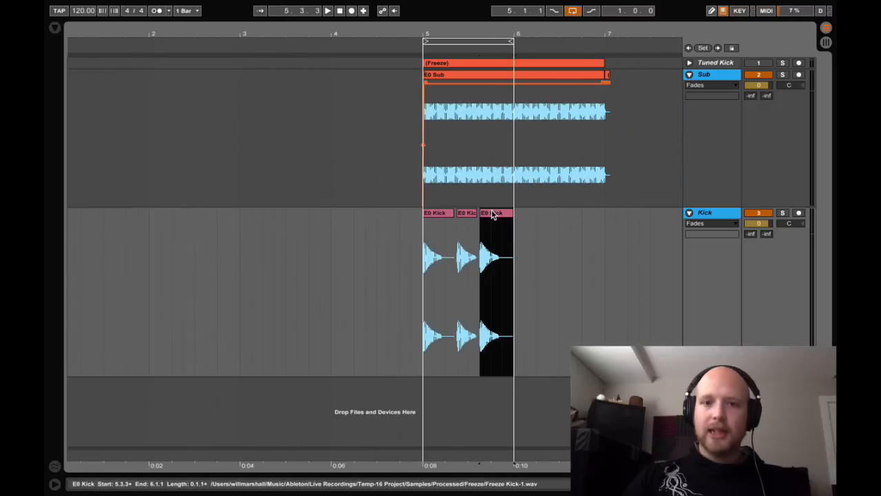
shift+click(437, 214)
key(super+d)
drag(576, 33, 575, 69)
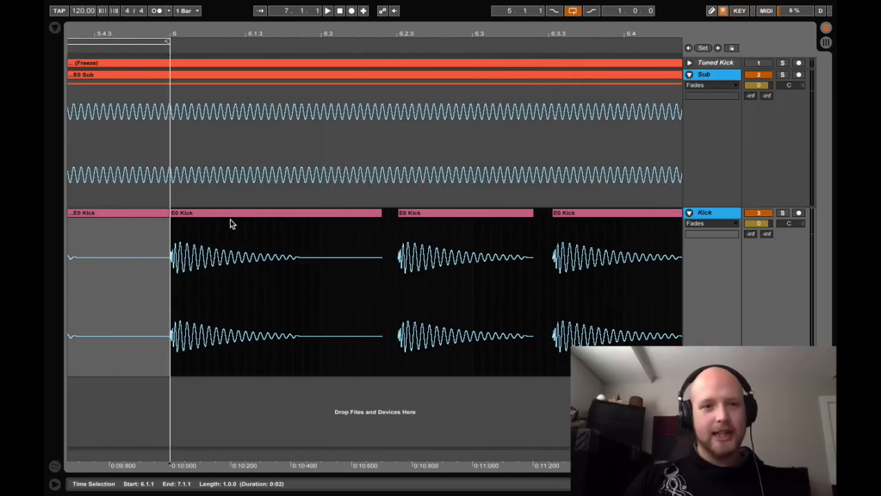
- Loop bar 6 and audition its duplicated kicks against the sub
key(super+l)
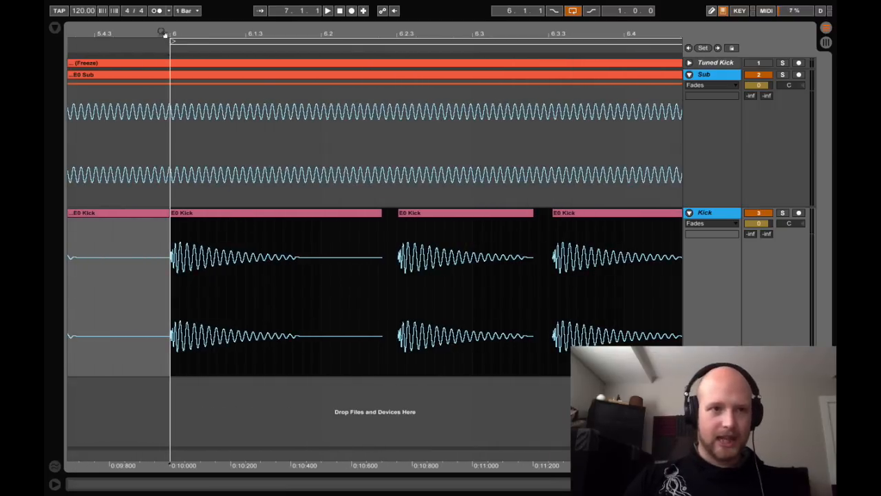
drag(163, 33, 164, 69)
key(space)
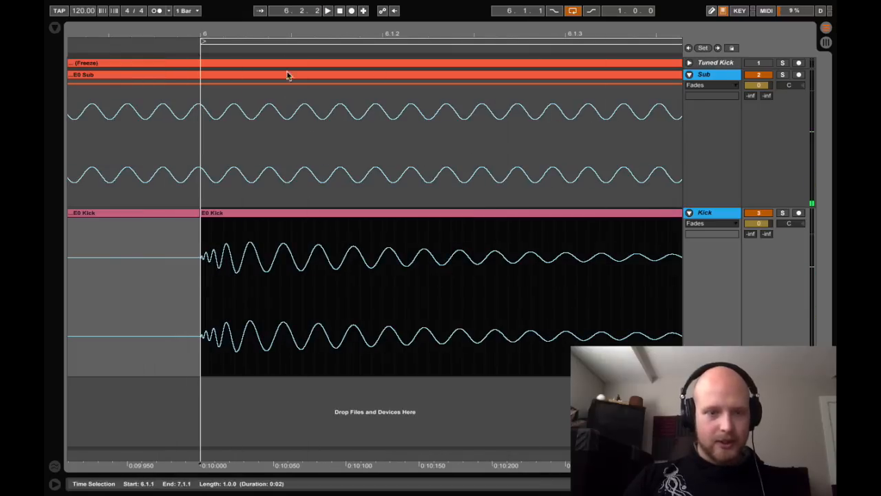
click(234, 93)
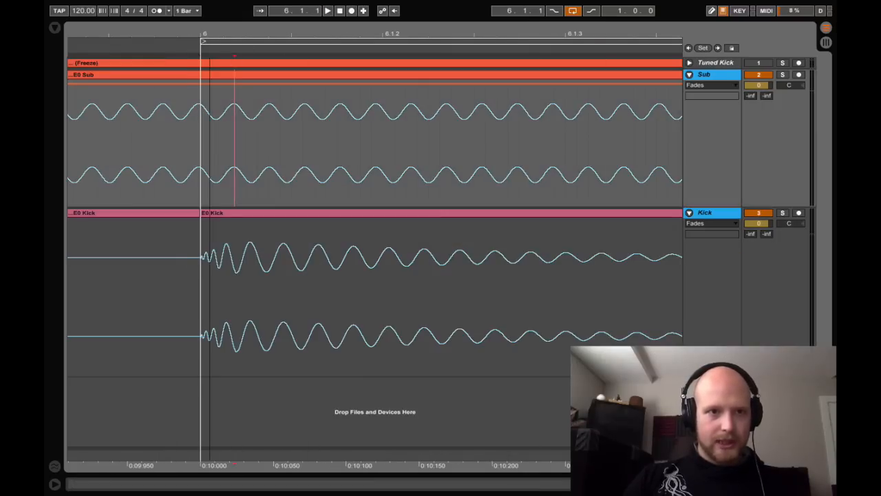
- Shift the first kick clip of bar 6 slightly earlier toward phase alignment with the sub wave
drag(209, 33, 212, 76)
click(297, 213)
drag(297, 213, 257, 215)
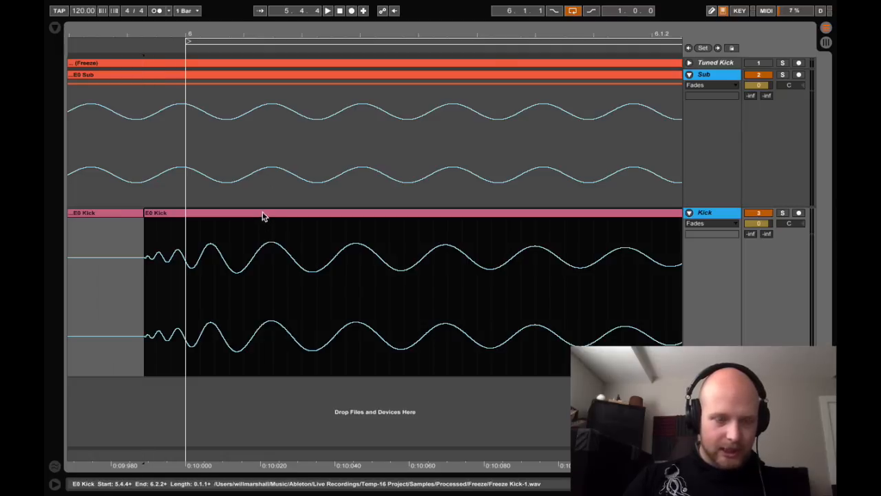
click(260, 212)
scroll(278, 249, left, 2)
drag(302, 213, 297, 221)
scroll(269, 254, left, 5)
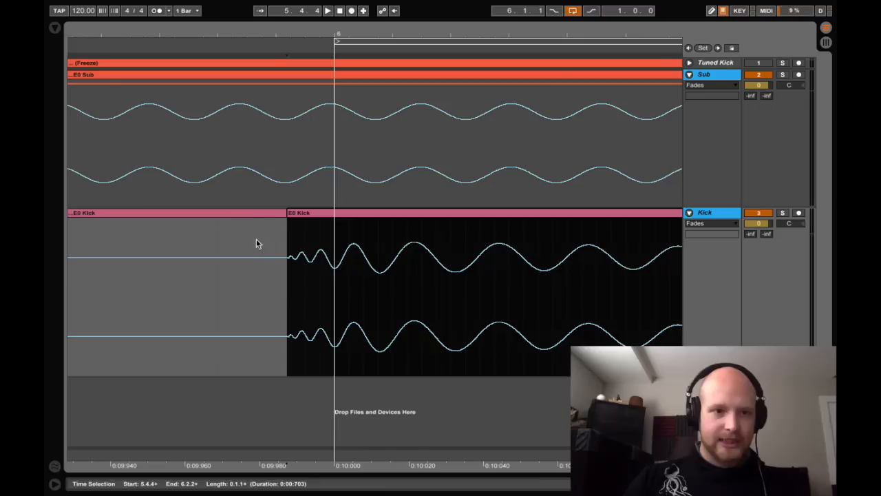
- Nudge the first bar 6 kick clip slightly later so its wave peaks line up with the sub's peaks
click(273, 213)
scroll(380, 281, left, 3)
scroll(380, 281, right, 4)
drag(291, 210, 307, 210)
scroll(381, 230, right, 3)
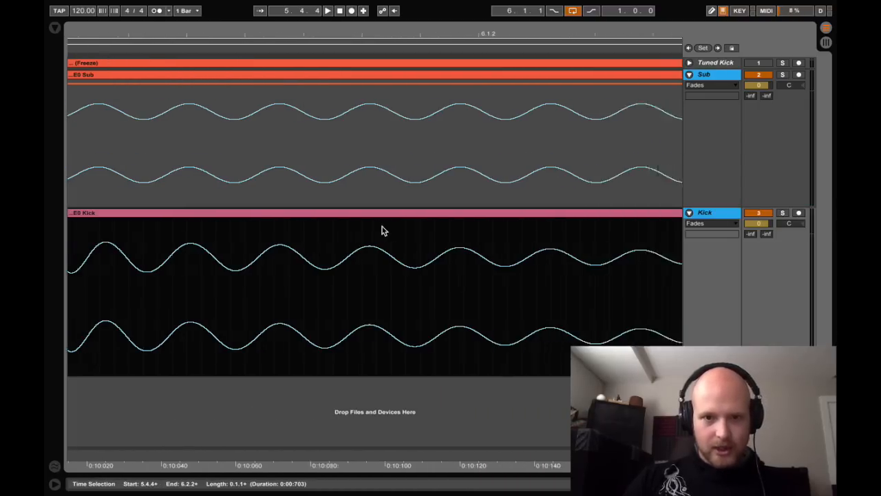
scroll(384, 231, right, 2)
drag(398, 213, 401, 218)
- Move the second and third kick clips of bar 6 slightly earlier to phase-align their waves with the sub
scroll(469, 290, right, 10)
scroll(468, 289, right, 20)
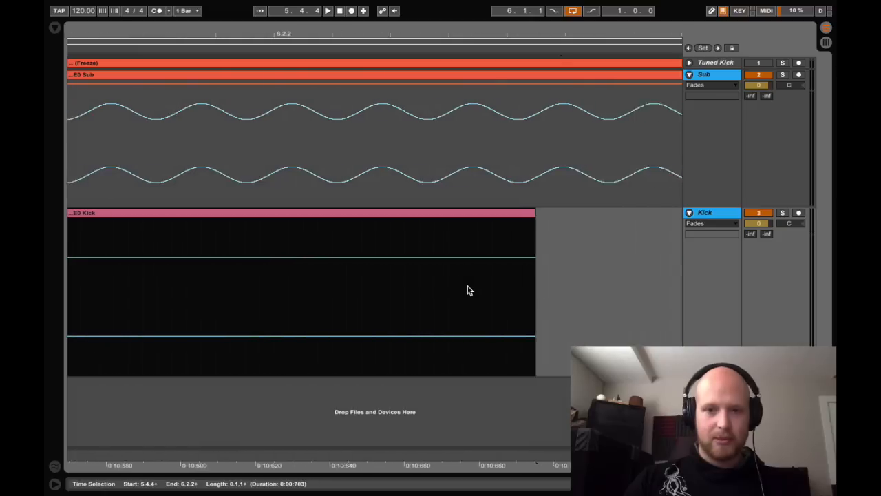
scroll(418, 269, right, 1)
drag(420, 216, 382, 218)
scroll(451, 236, right, 8)
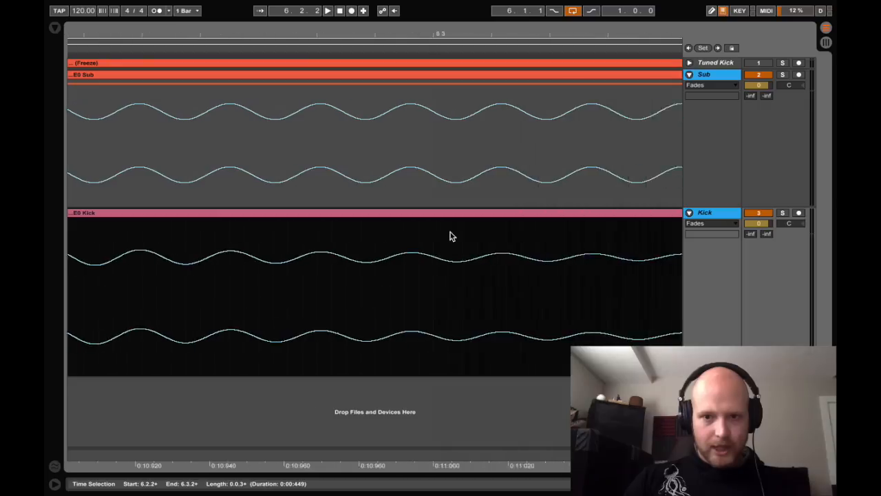
scroll(449, 236, right, 5)
drag(486, 212, 413, 209)
- Loop bars 5 and 6, audition the kicks with the sub, and solo the Kick track to hear it alone
drag(390, 33, 391, 32)
drag(295, 35, 130, 35)
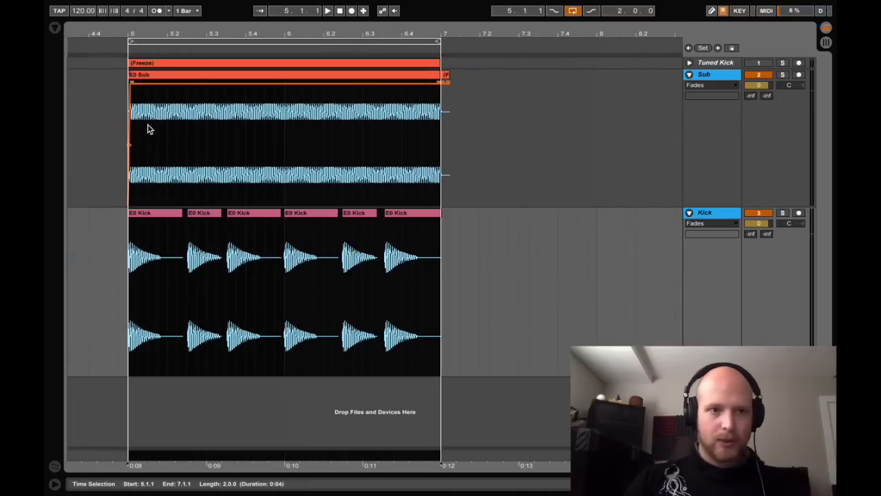
key(space)
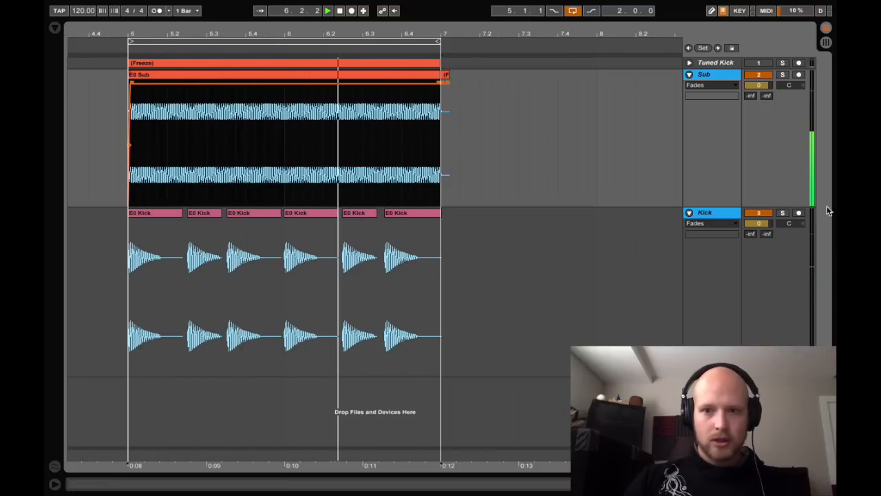
key(space)
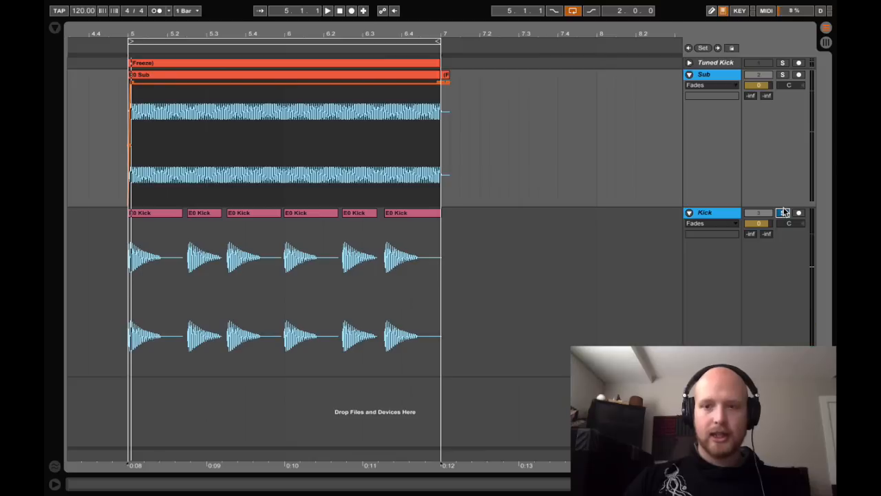
click(783, 213)
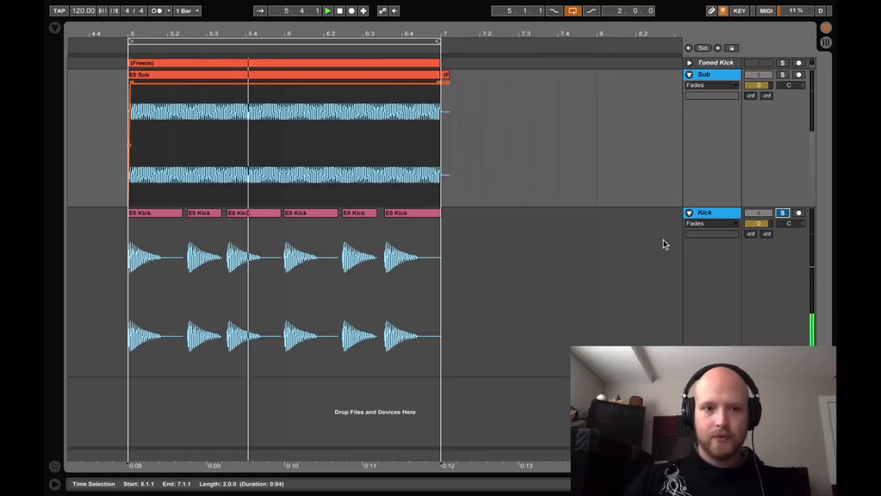
key(space)
- Enable editable fades on the clips of the Kick track
click(309, 213)
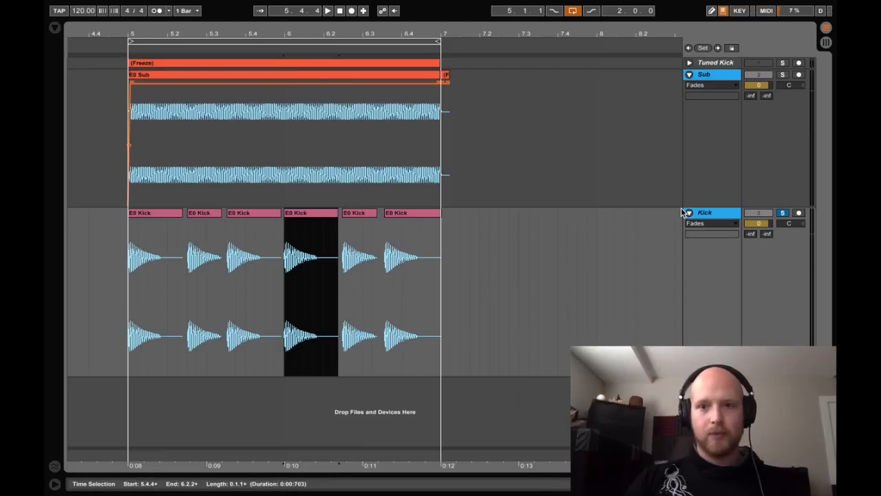
click(712, 223)
click(713, 241)
click(709, 225)
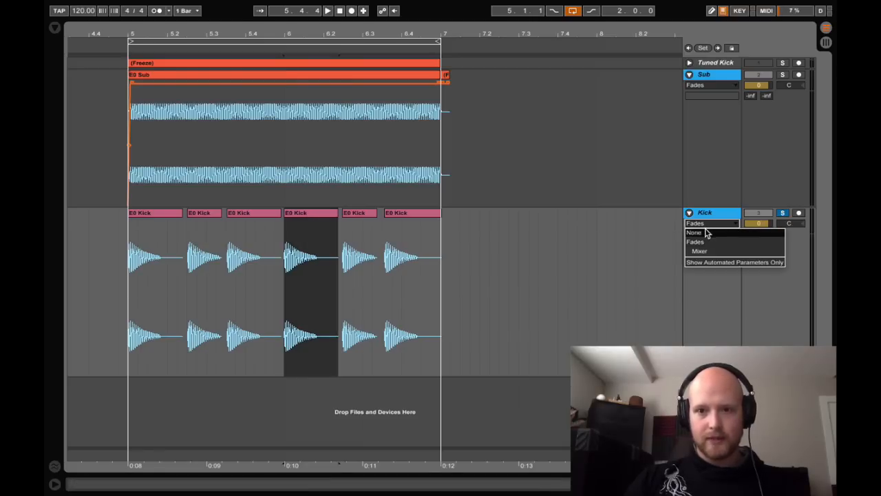
click(696, 233)
click(282, 240)
click(304, 219)
key(alt+super+f)
- Extend the fade-outs of the three bar 6 kick clips across each clip's full length while playing the loop
drag(336, 221, 283, 222)
key(space)
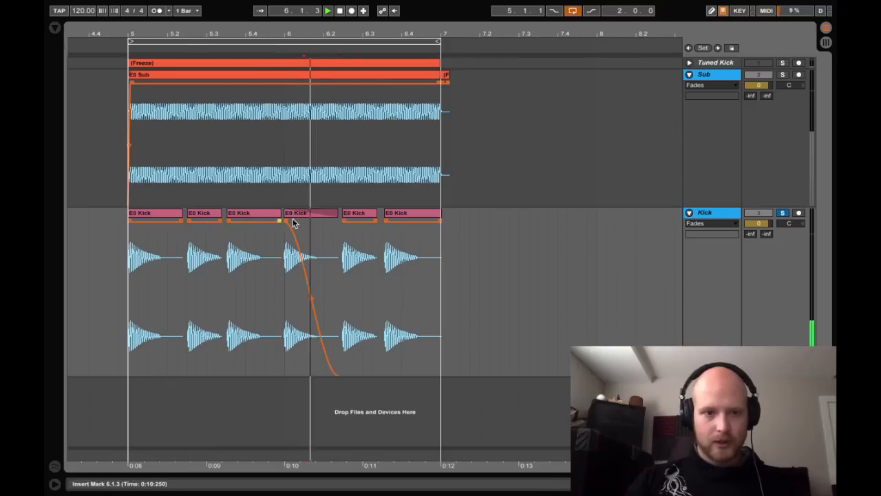
click(295, 214)
key(space)
key(space)
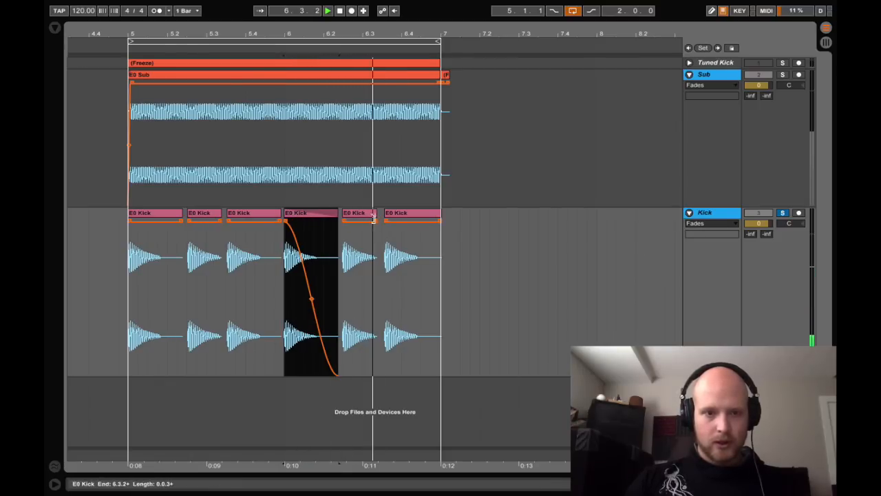
drag(375, 219, 342, 220)
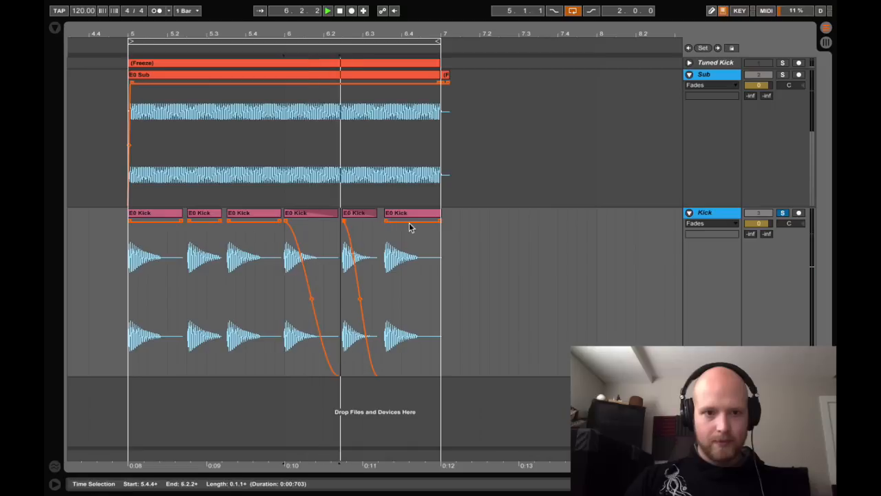
drag(438, 220, 379, 221)
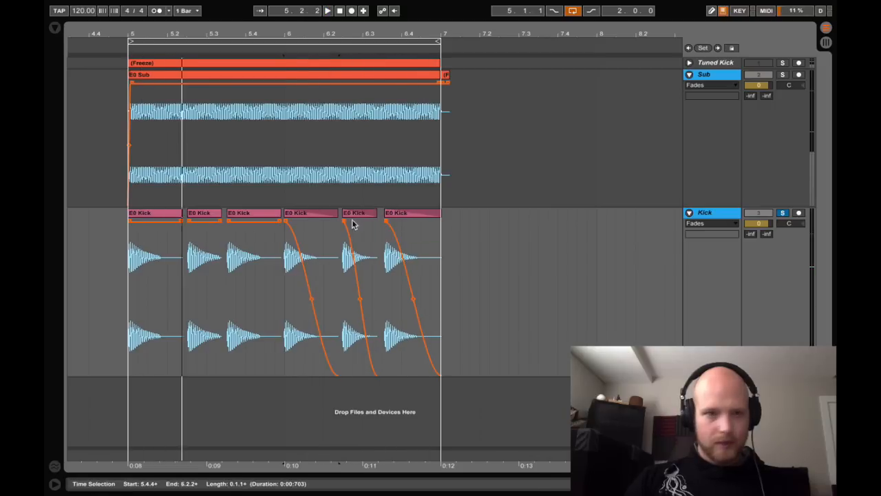
- Extend the fade-outs of the three bar 5 kick clips across each clip's full length
click(212, 213)
drag(220, 220, 187, 222)
click(252, 213)
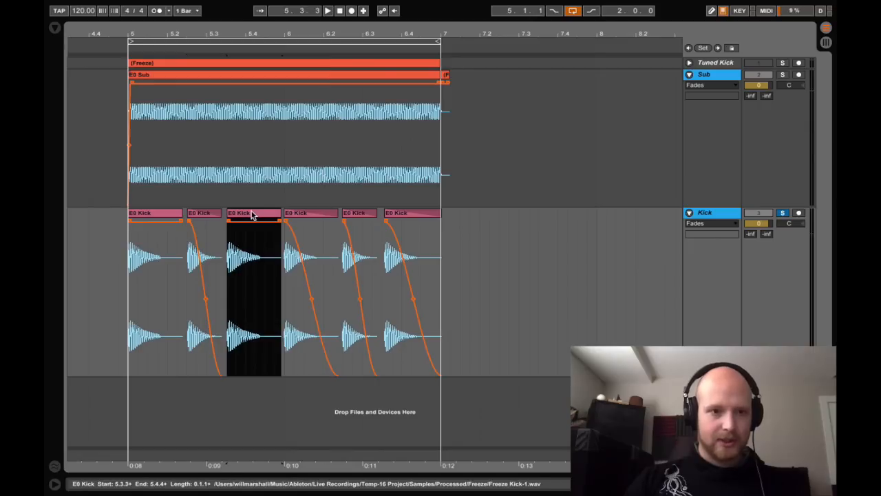
drag(279, 217, 130, 221)
click(141, 215)
- Play the loop with the Kick track unsoloed and lower the Sub track's volume to -5.7 dB
key(space)
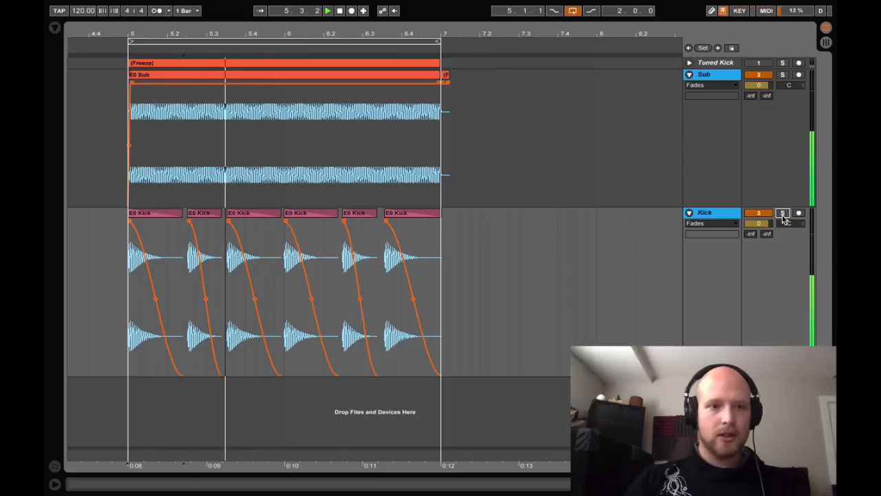
click(764, 85)
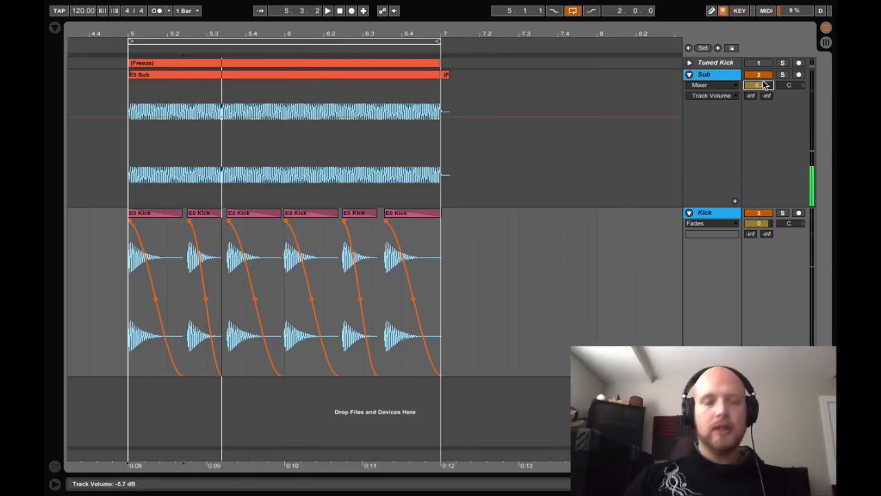
- Consolidate the six kick clips in bars 5 and 6 into one clip and select the E0 Sub clip
click(135, 236)
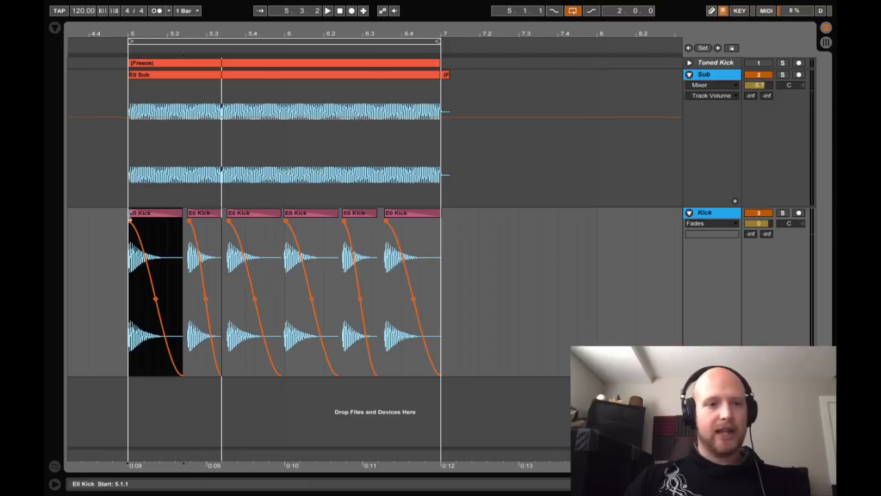
shift+click(434, 215)
key(super+j)
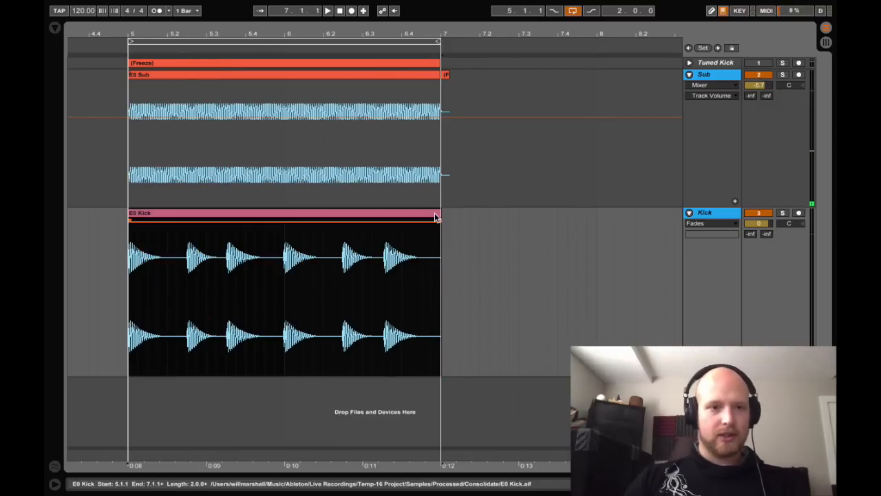
click(193, 78)
click(182, 212)
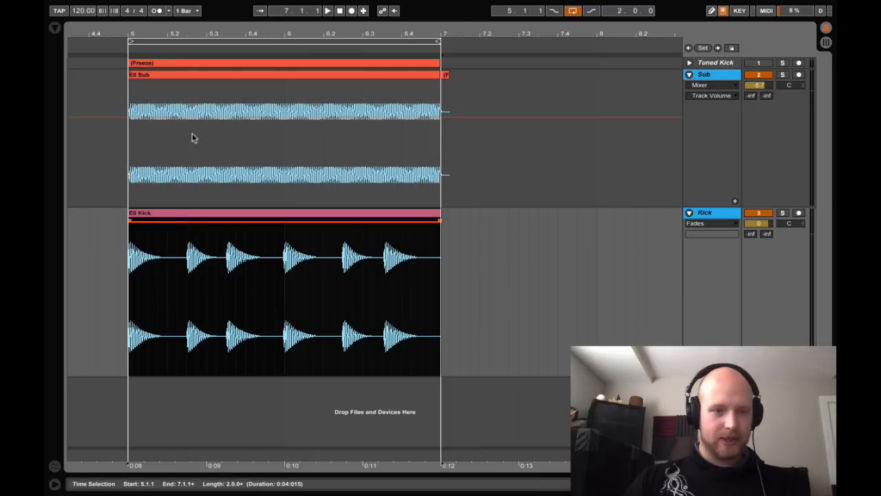
click(197, 74)
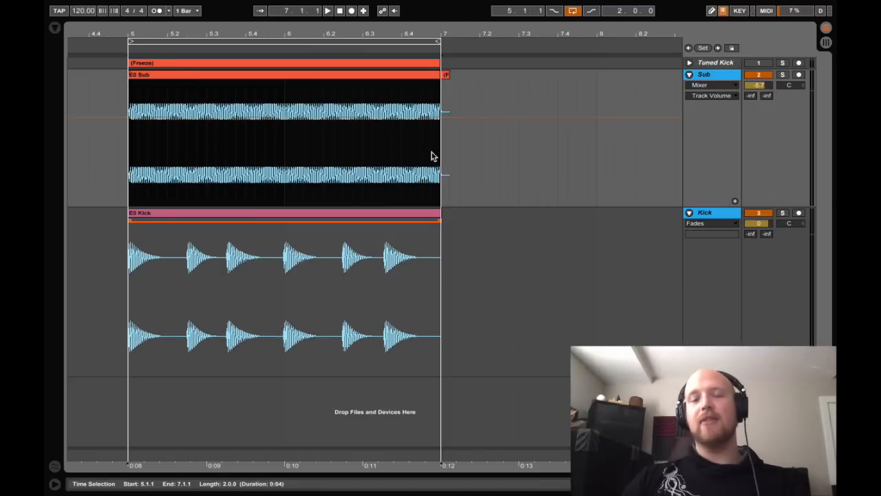